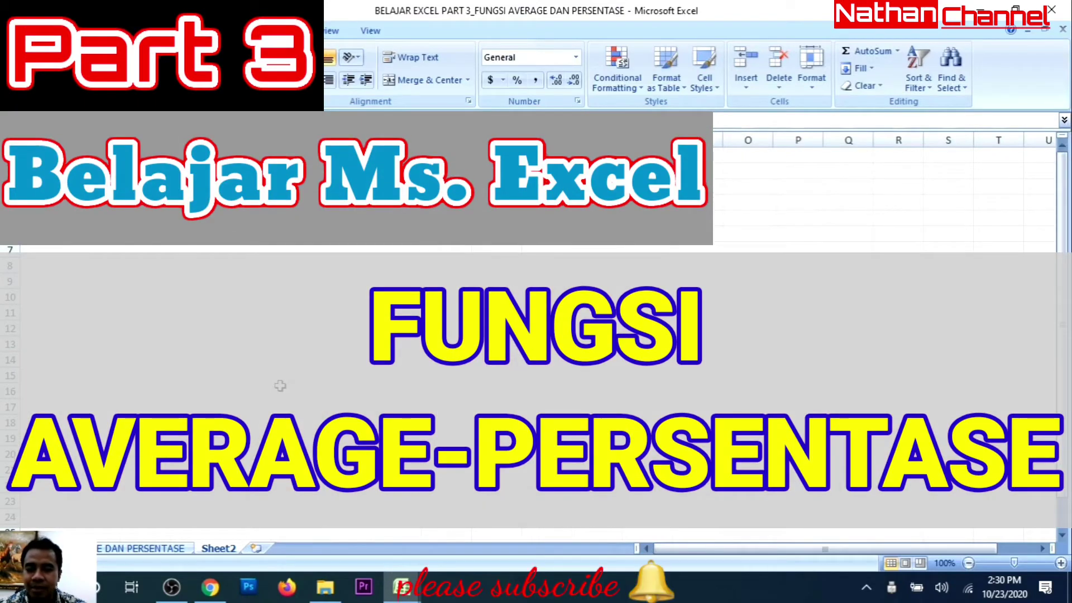
Open the average and percentage worksheet and examine the motor sales table and the AVERAGE and PERSENTASE definitions beside it.
{"action": "left_click", "coordinate": [163, 548]}
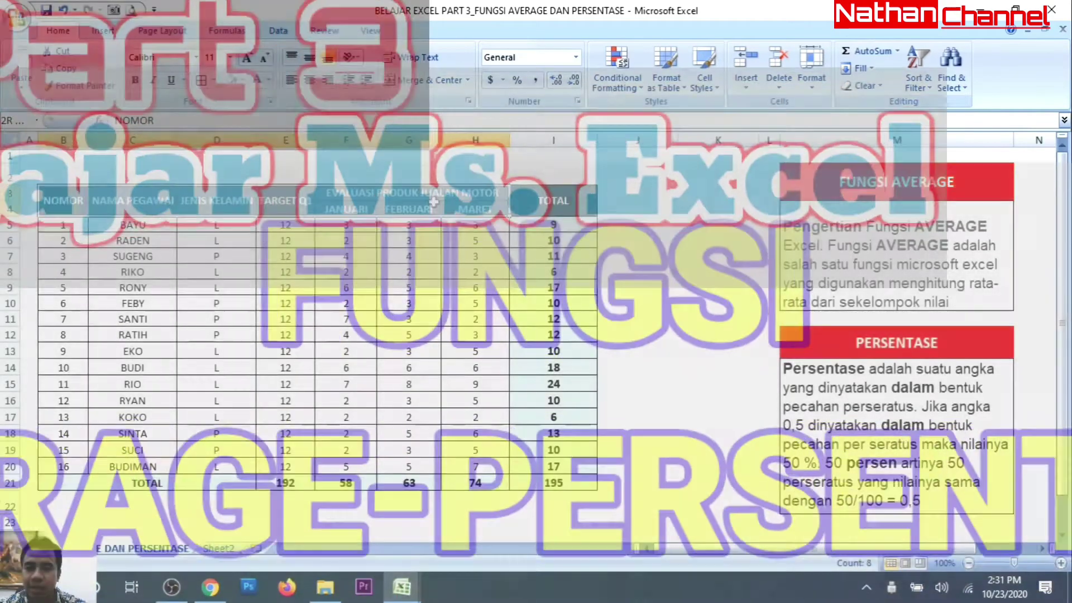
{"action": "left_click_drag", "start_coordinate": [63, 201], "coordinate": [522, 479]}
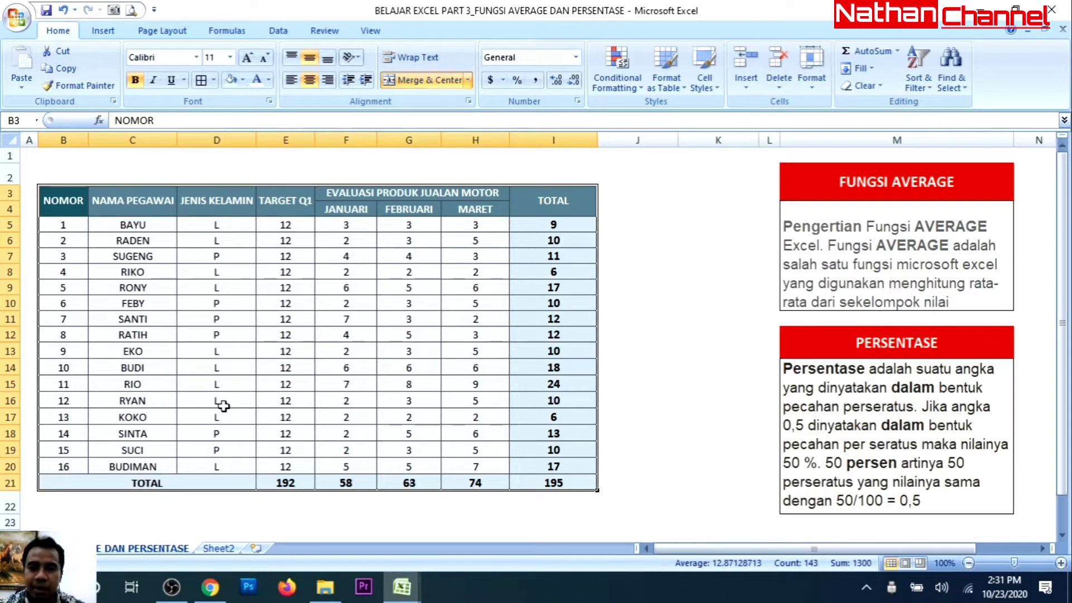
{"action": "left_click", "coordinate": [625, 192]}
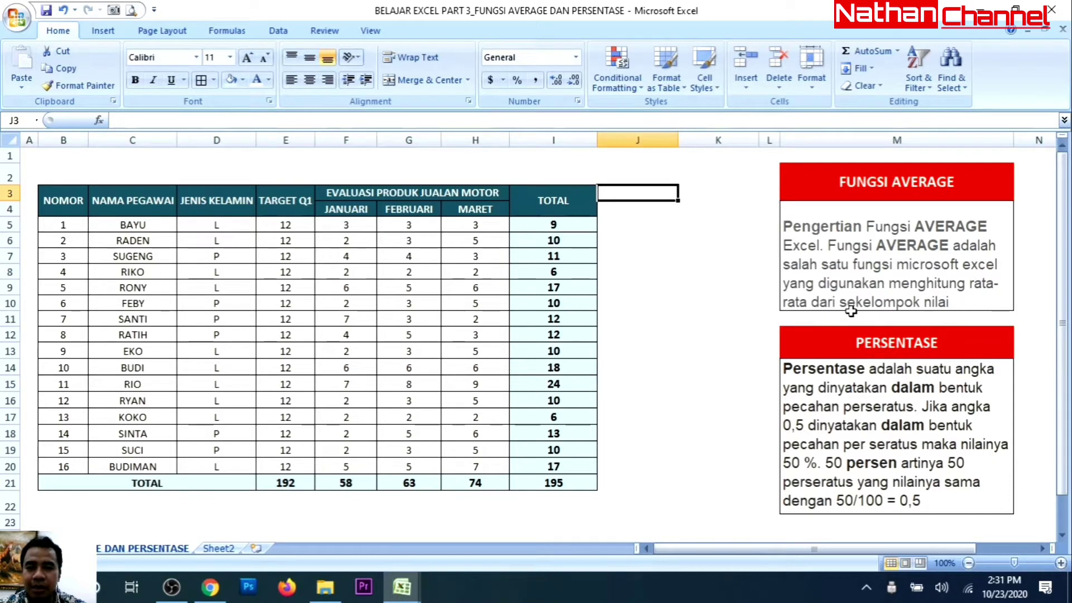
{"action": "left_click", "coordinate": [945, 303]}
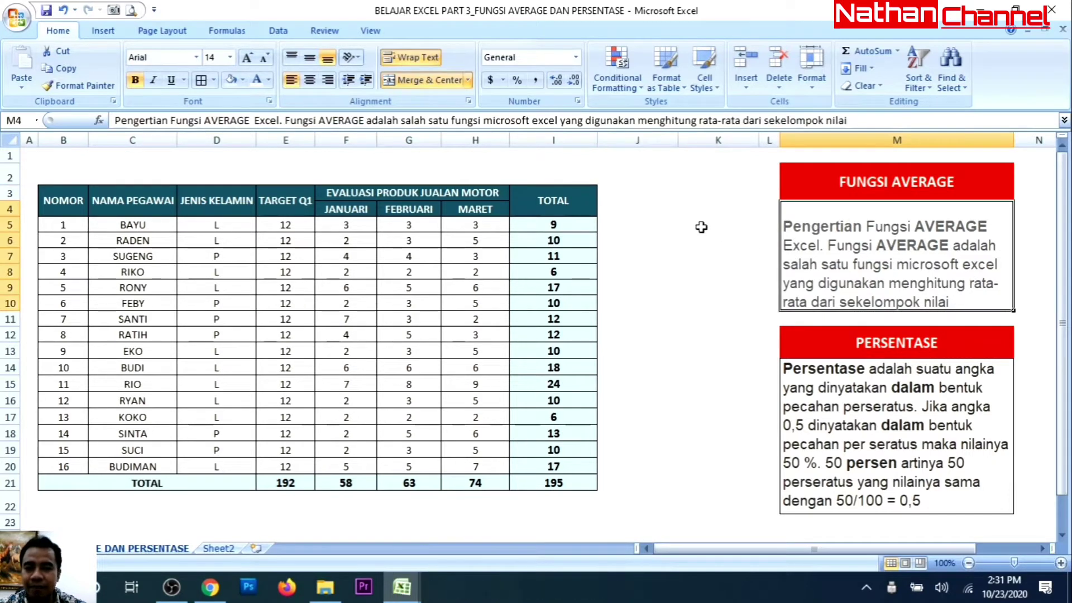
{"action": "left_click", "coordinate": [331, 223]}
{"action": "left_click_drag", "start_coordinate": [331, 224], "coordinate": [470, 406]}
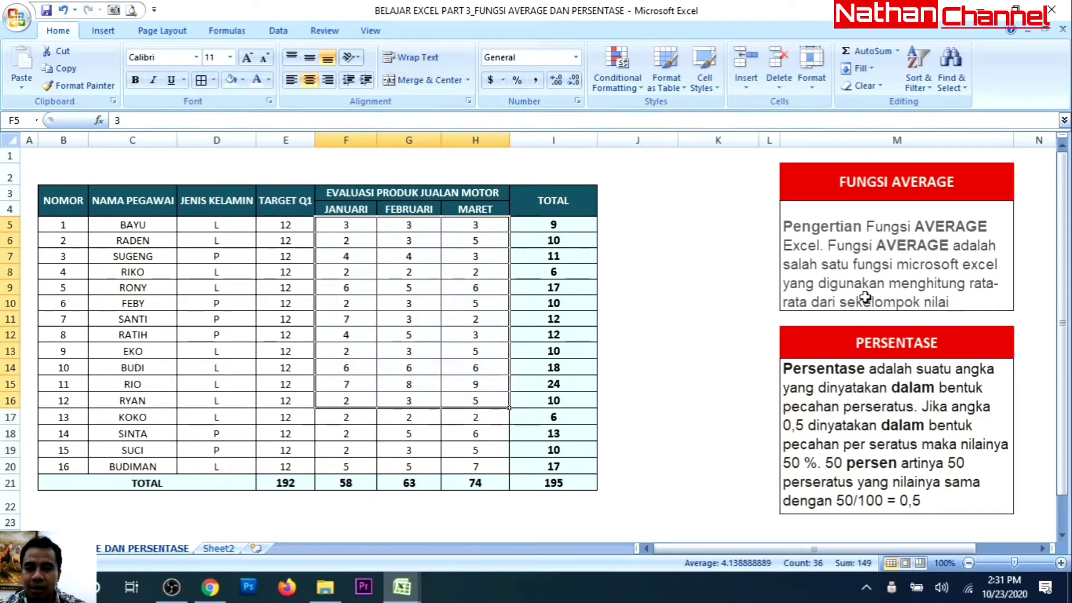
{"action": "left_click", "coordinate": [827, 353]}
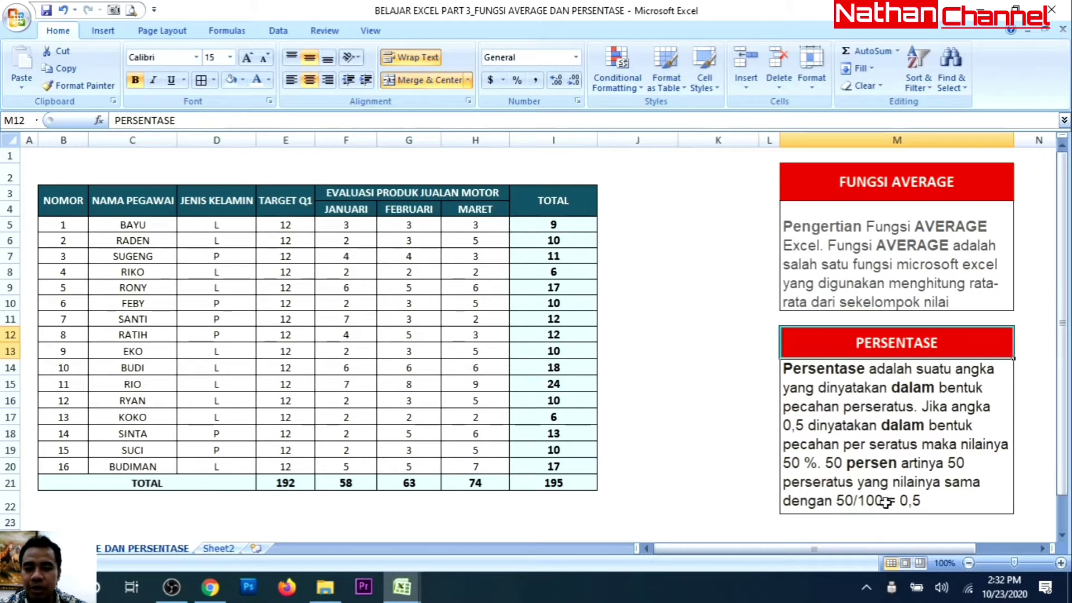
{"action": "left_click", "coordinate": [936, 495]}
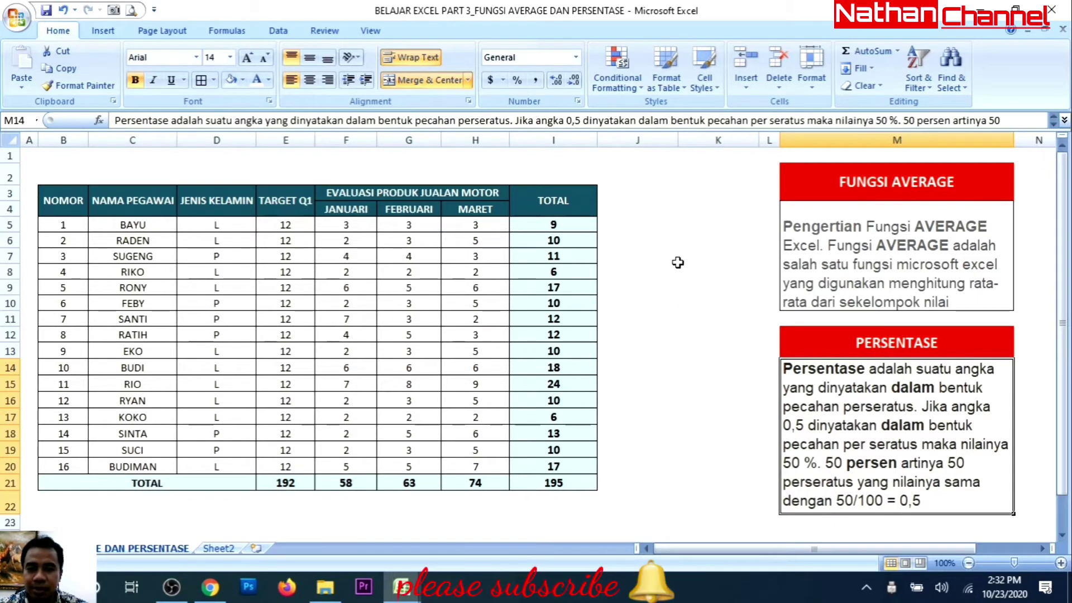
Copy the TOTAL header cell into J3 and K3 to add two more header columns to the table.
{"action": "left_click", "coordinate": [616, 196]}
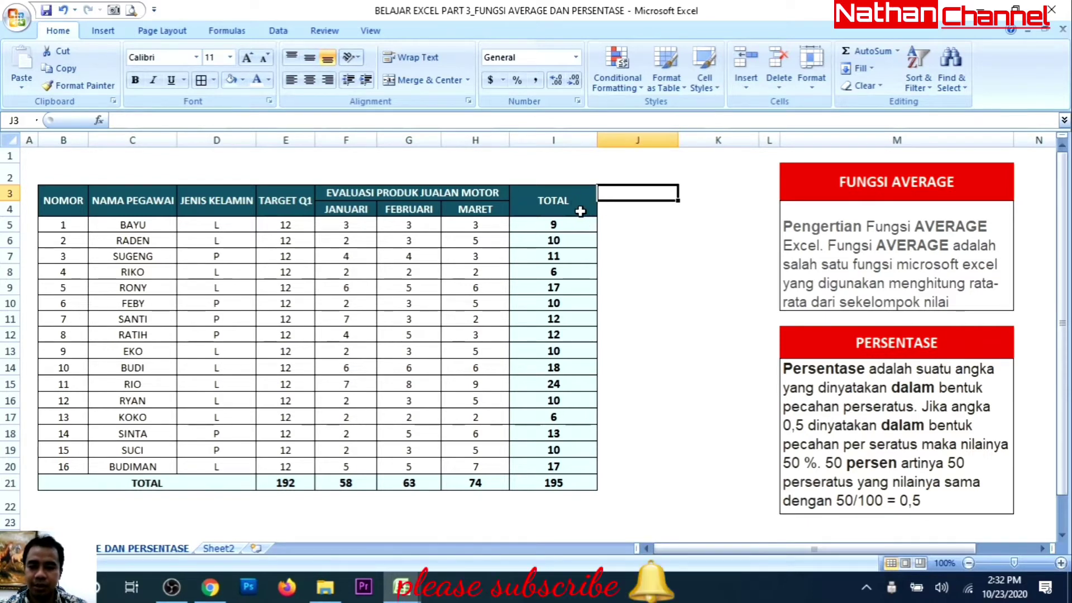
{"action": "left_click", "coordinate": [558, 206]}
{"action": "key", "text": "ctrl+c"}
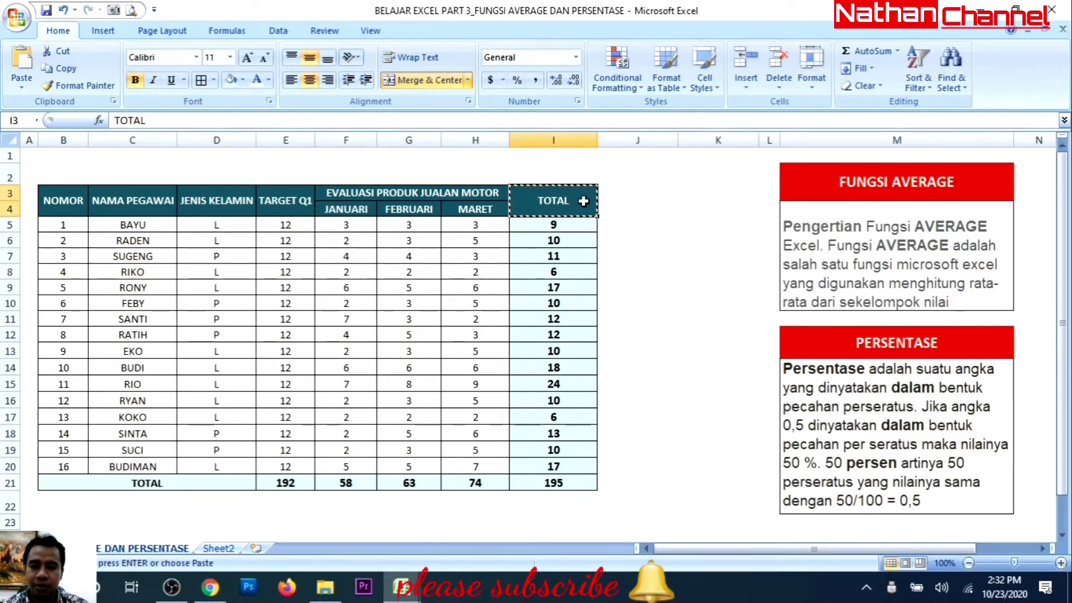
{"action": "left_click", "coordinate": [612, 193]}
{"action": "key", "text": "ctrl+v"}
{"action": "left_click", "coordinate": [711, 194]}
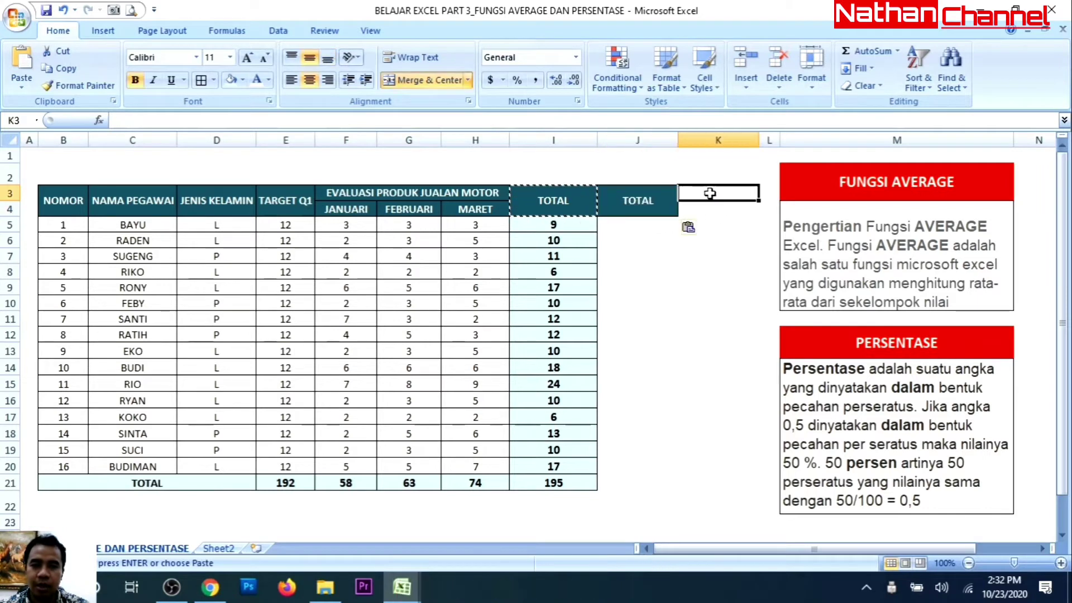
{"action": "key", "text": "ctrl+v"}
Change the copied header in J3 to AVERAGE and fill the cell with the standard red colour.
{"action": "left_click", "coordinate": [637, 212]}
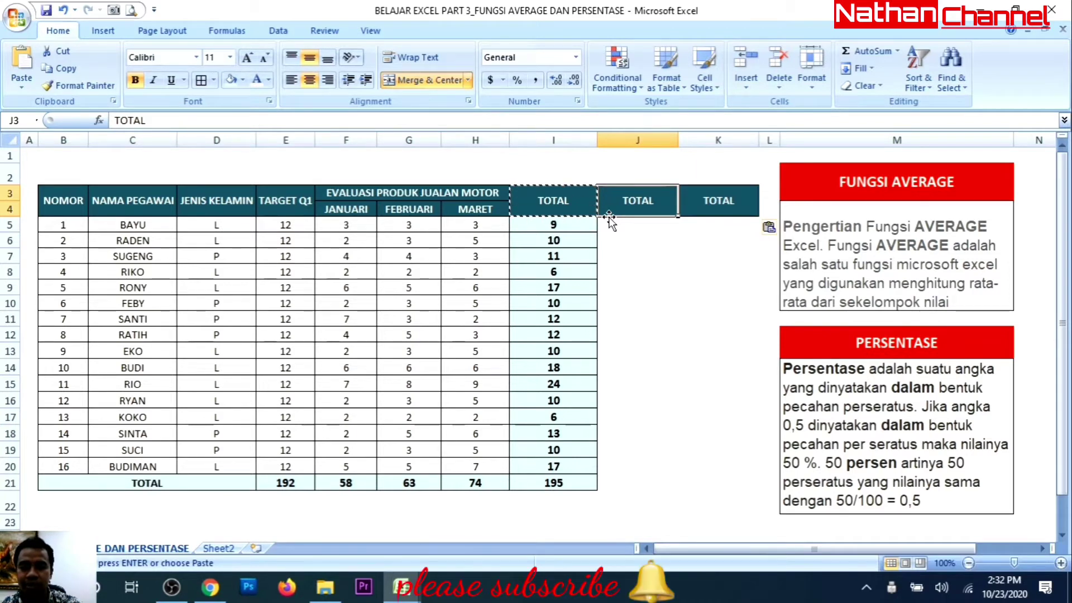
{"action": "type", "text": "A"}
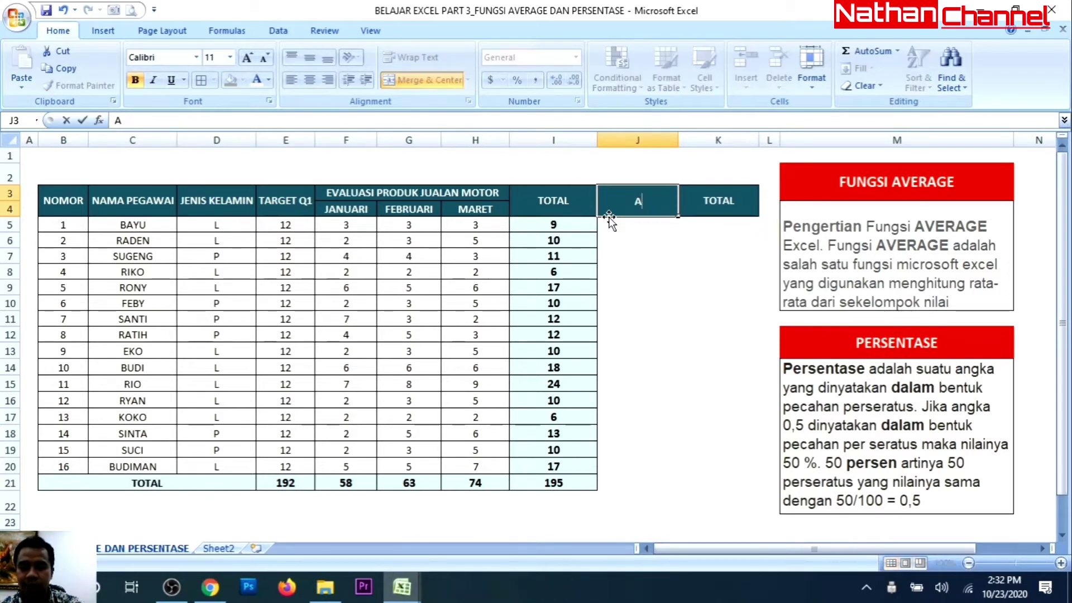
{"action": "type", "text": "VEFARD"}
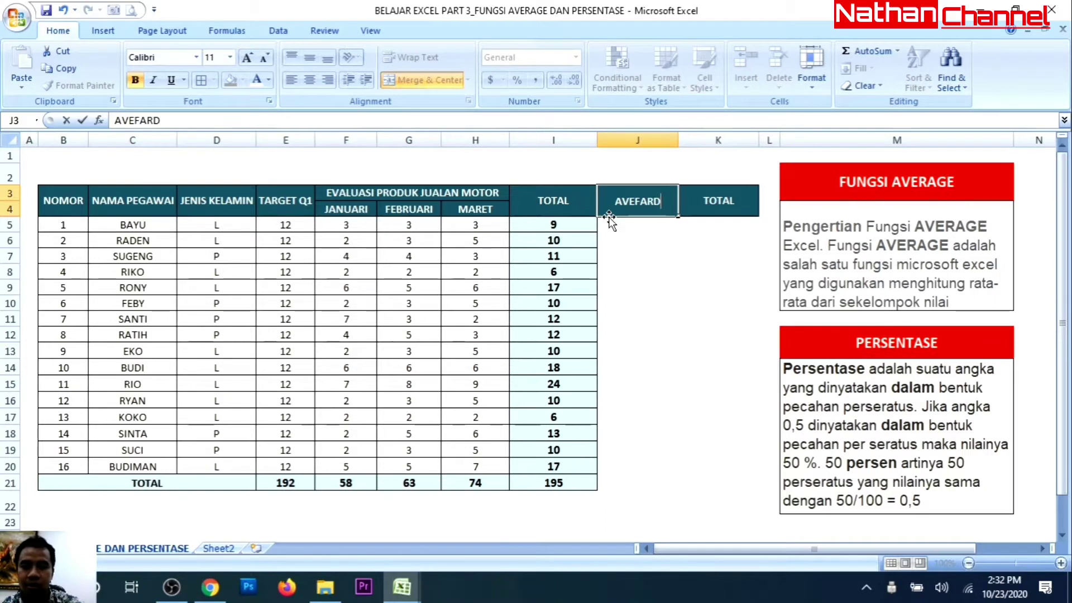
{"action": "key", "text": "BackSpace"}
{"action": "key", "text": "BackSpace"}
{"action": "key", "text": "BackSpace"}
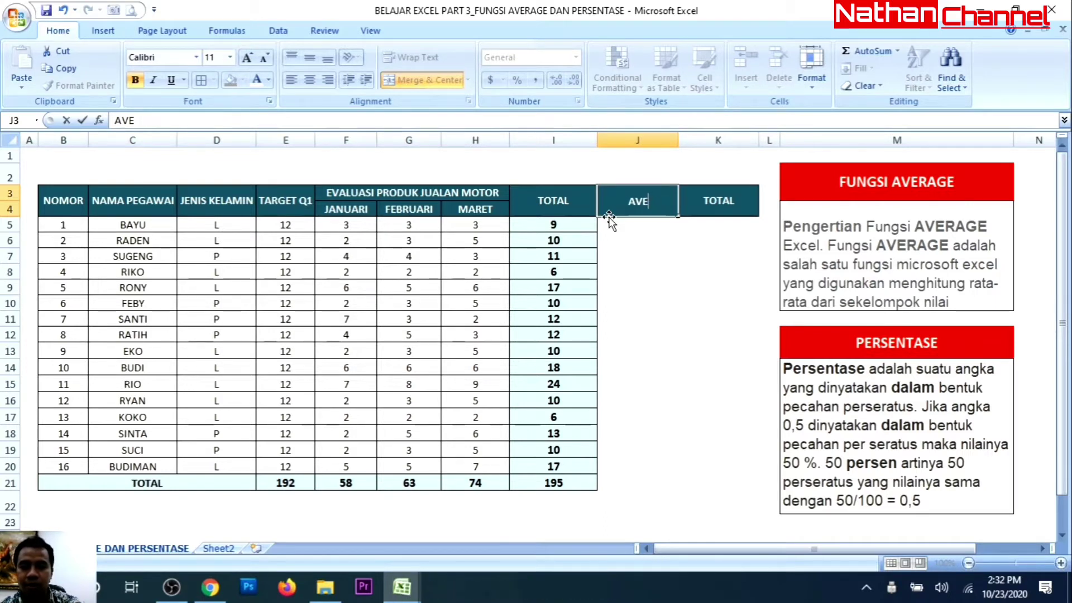
{"action": "type", "text": "RAGE"}
{"action": "left_click", "coordinate": [608, 217]}
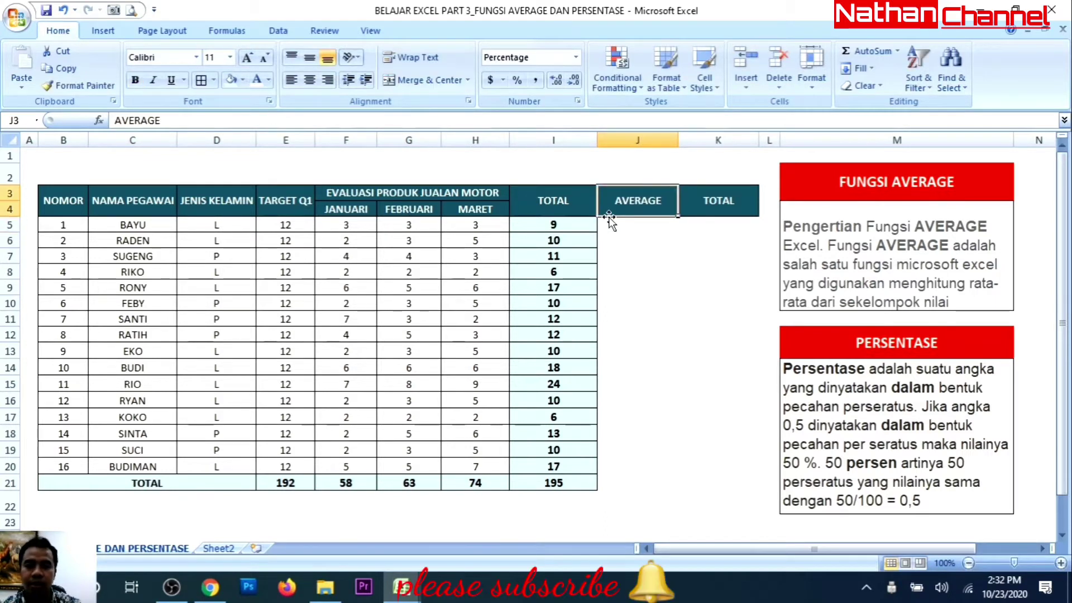
{"action": "left_click", "coordinate": [243, 80]}
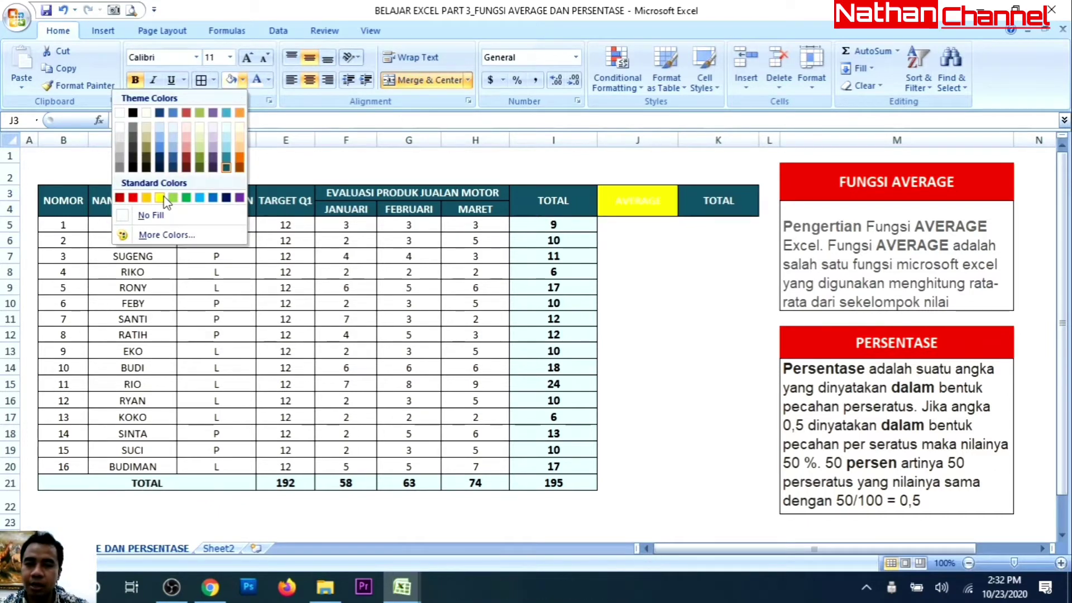
{"action": "left_click", "coordinate": [133, 198]}
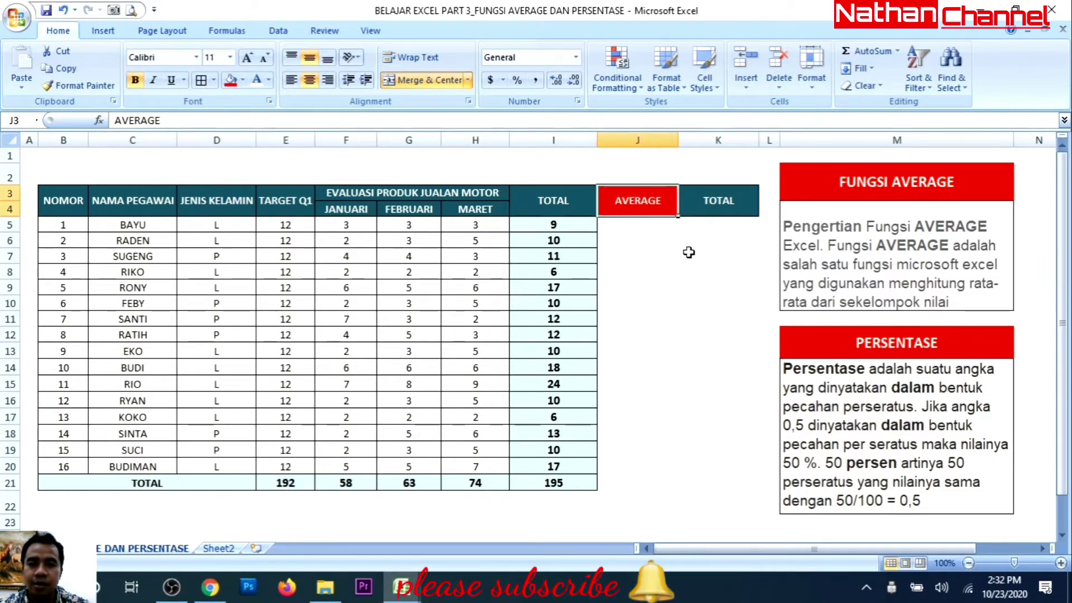
Change the copied header in K3 to PERSENTASE and fill the cell with orange.
{"action": "left_click", "coordinate": [688, 252]}
{"action": "left_click", "coordinate": [712, 210]}
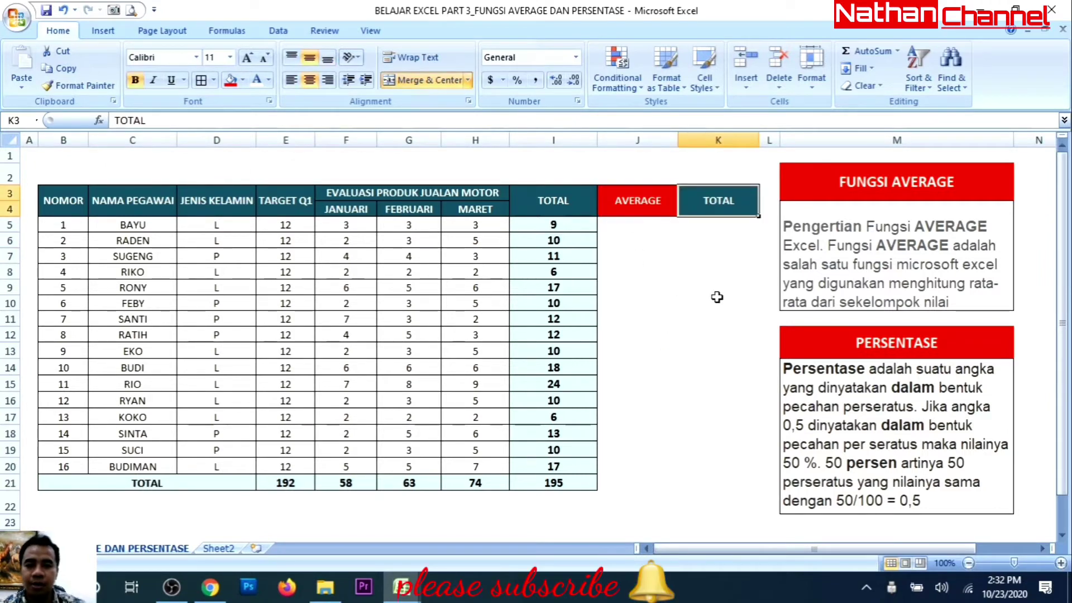
{"action": "type", "text": "PER"}
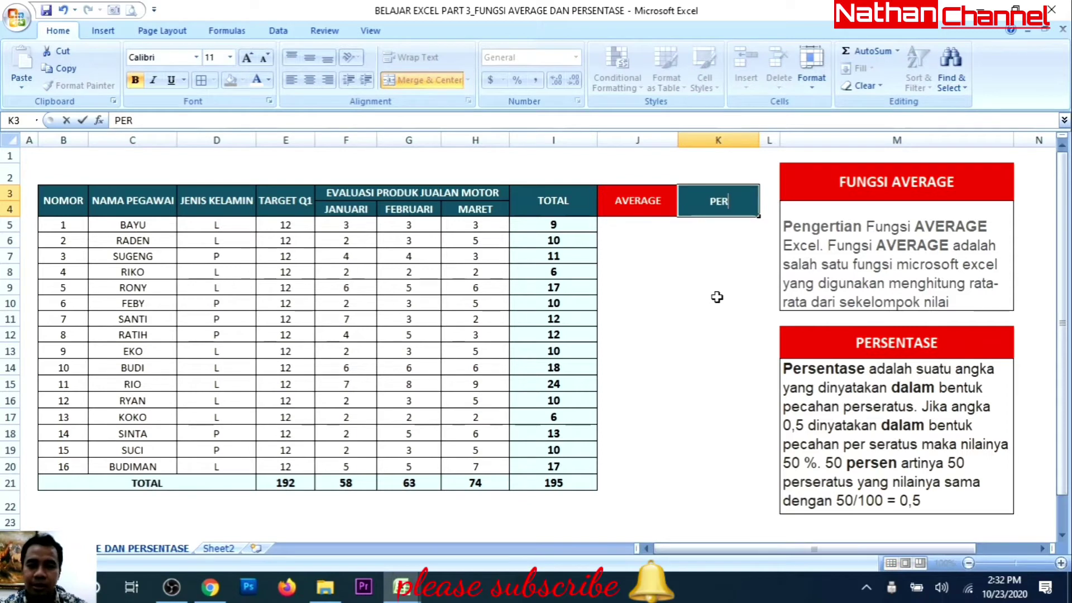
{"action": "type", "text": "SENTASE"}
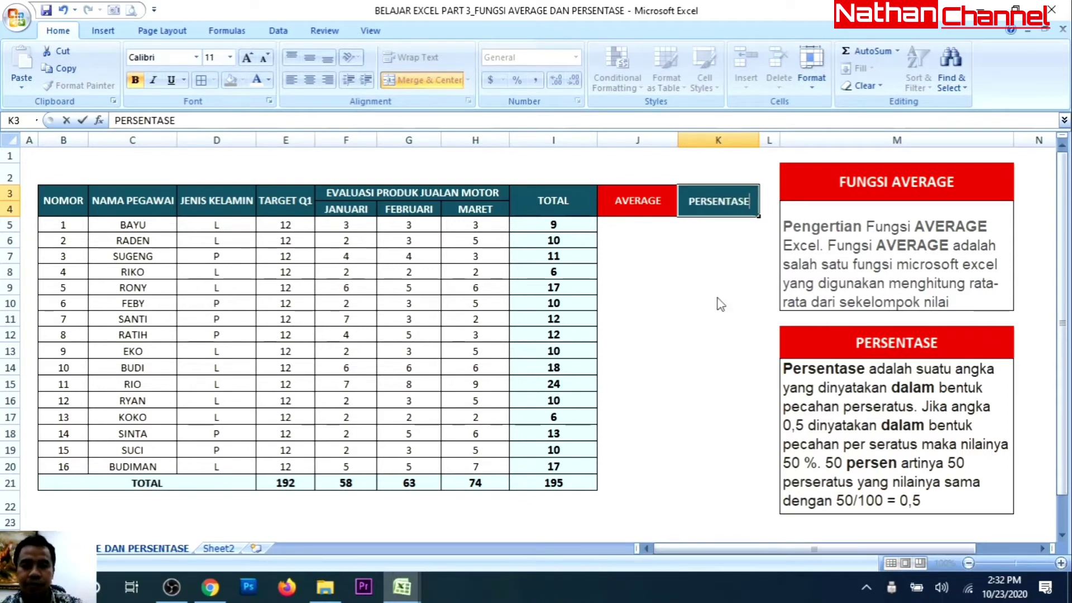
{"action": "key", "text": "Return"}
{"action": "left_click", "coordinate": [715, 197]}
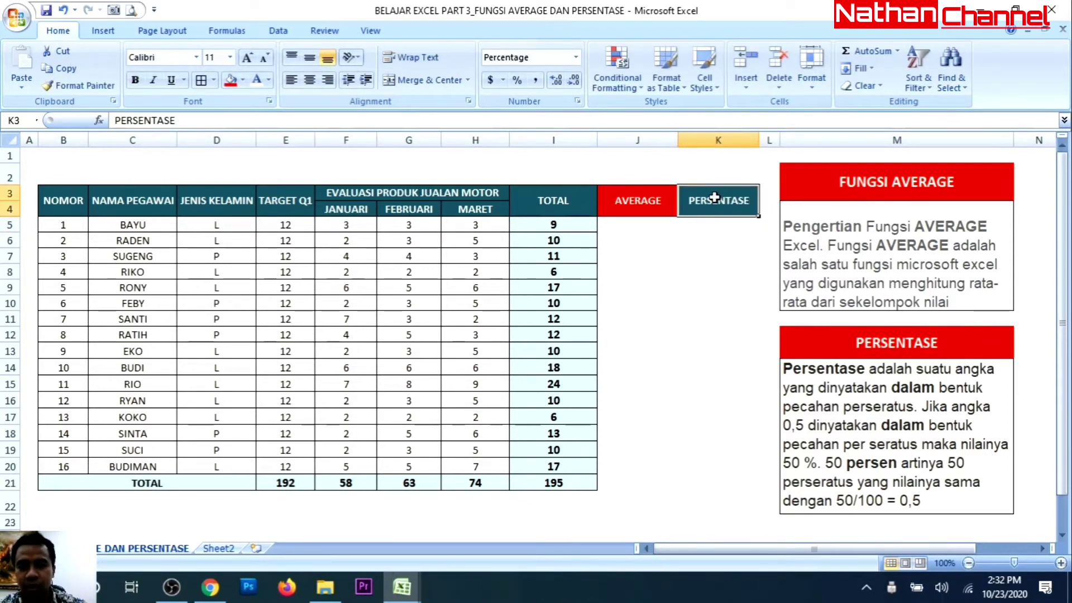
{"action": "left_click", "coordinate": [243, 81]}
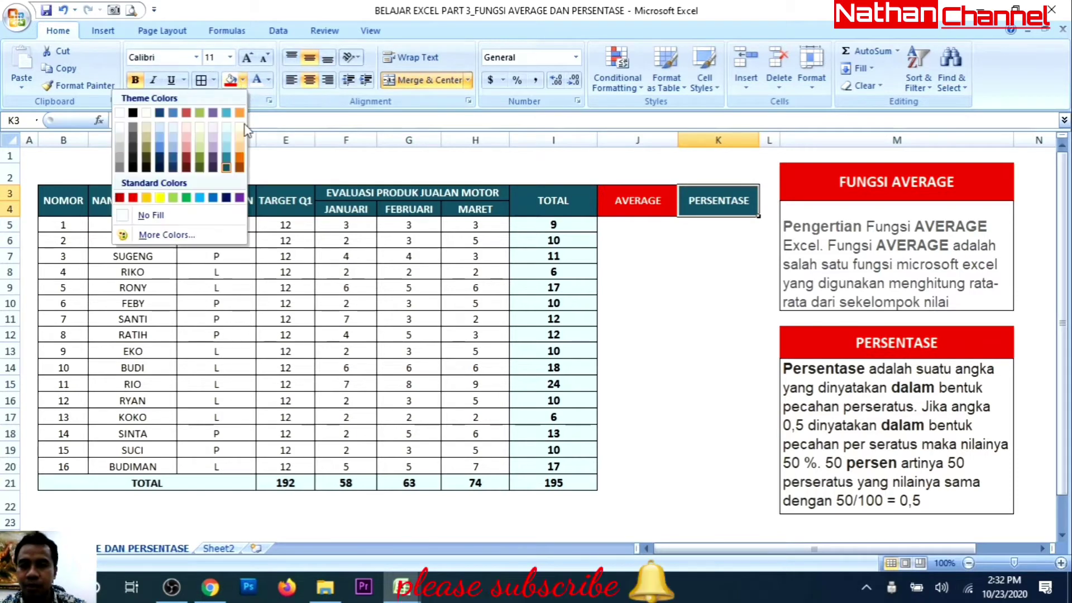
{"action": "left_click", "coordinate": [240, 158]}
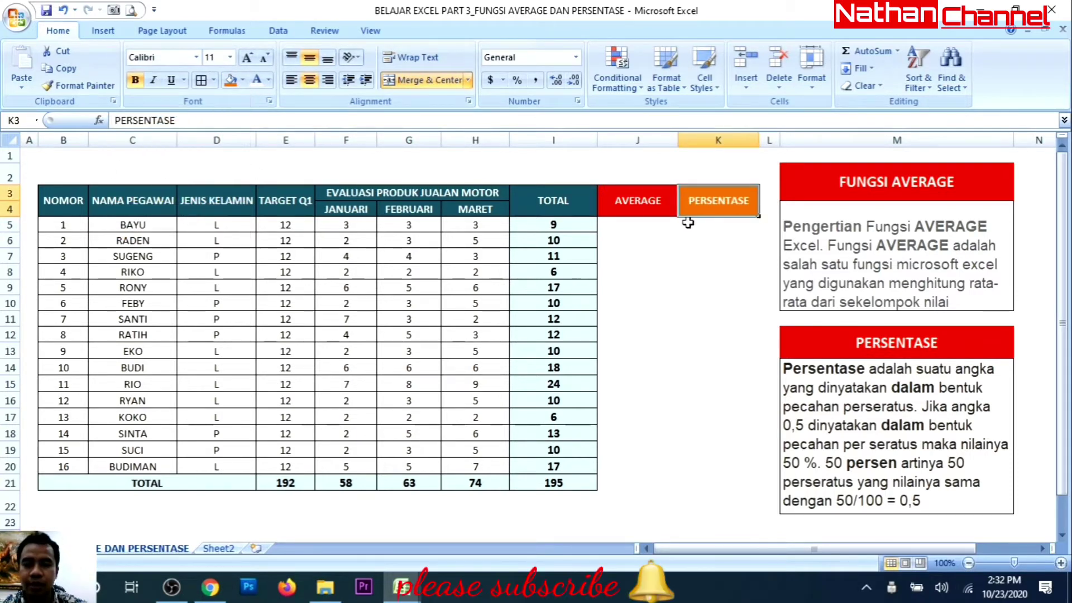
Apply all borders to the empty cells J5:K21 under the AVERAGE and PERSENTASE headers.
{"action": "left_click", "coordinate": [646, 259]}
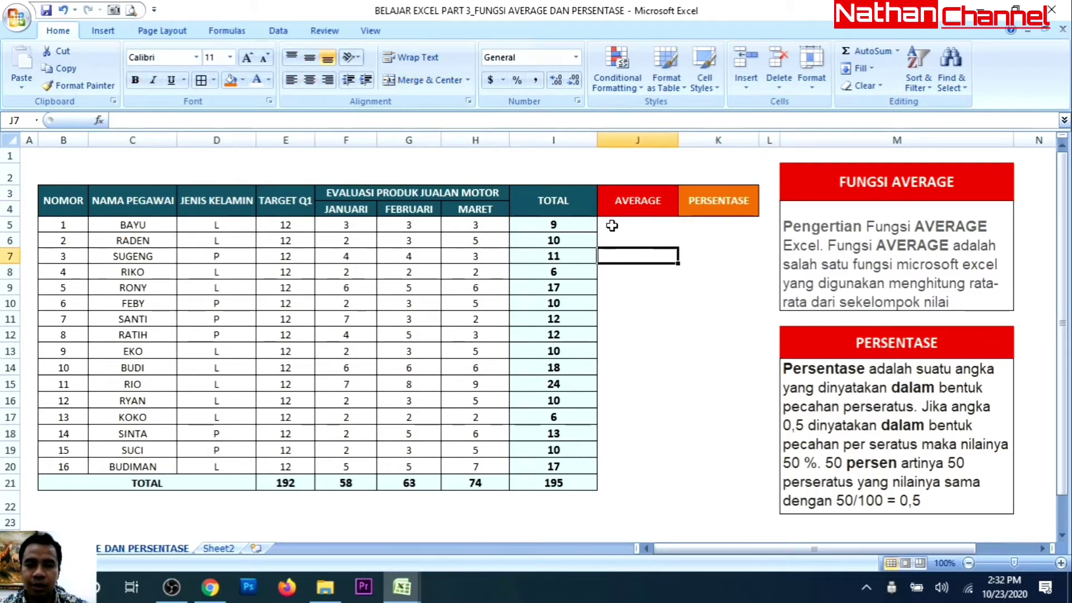
{"action": "left_click_drag", "start_coordinate": [612, 226], "coordinate": [719, 485]}
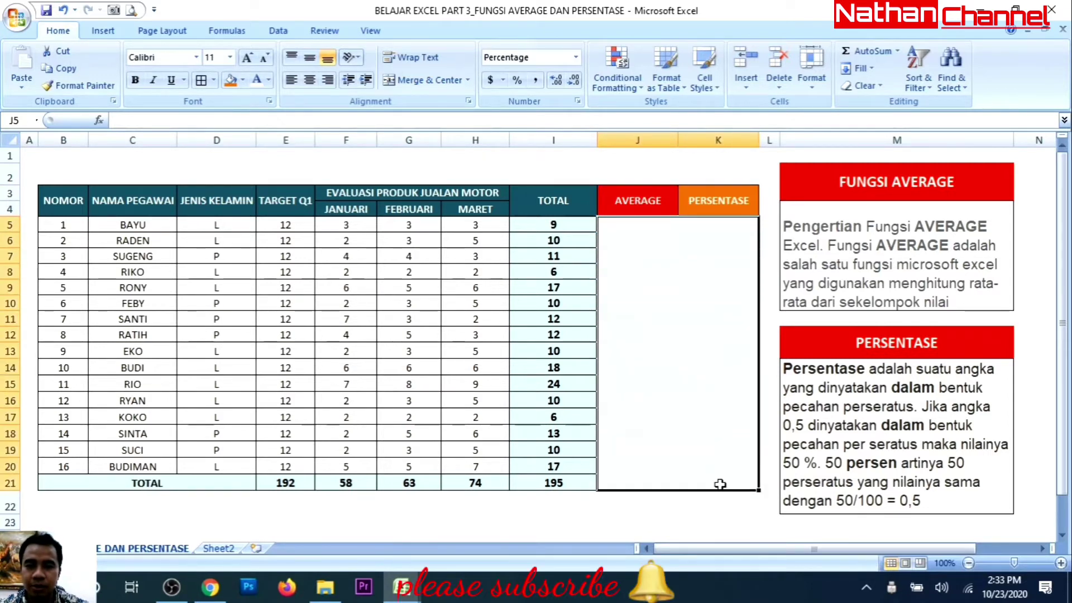
{"action": "left_click", "coordinate": [200, 81]}
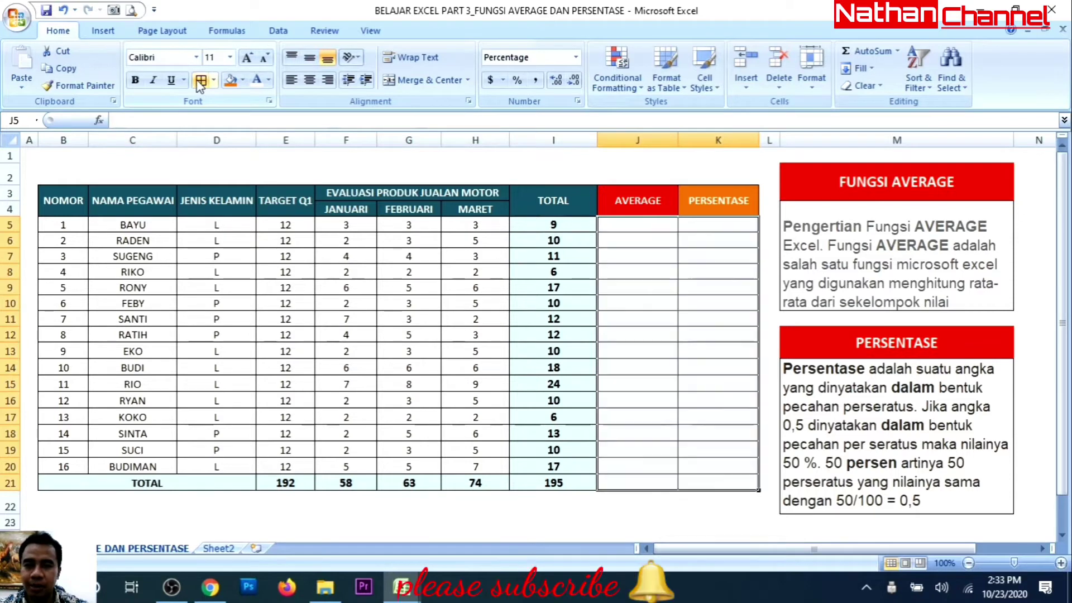
{"action": "left_click", "coordinate": [617, 448]}
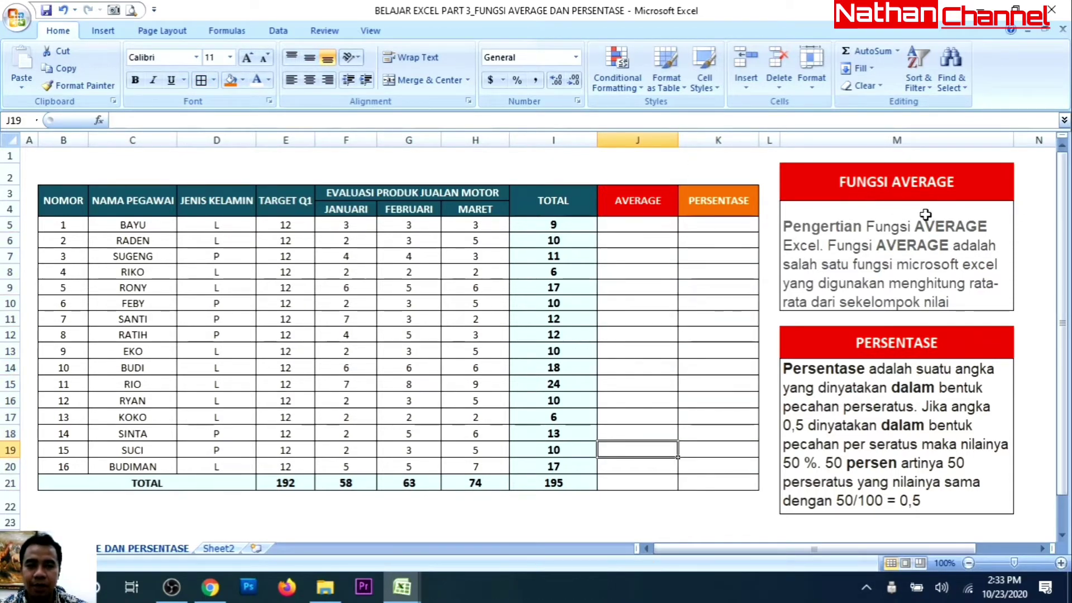
Enter the formula =AVERAGE(F5:H5) in J5 to average the first employee's January to March sales.
{"action": "left_click", "coordinate": [646, 224]}
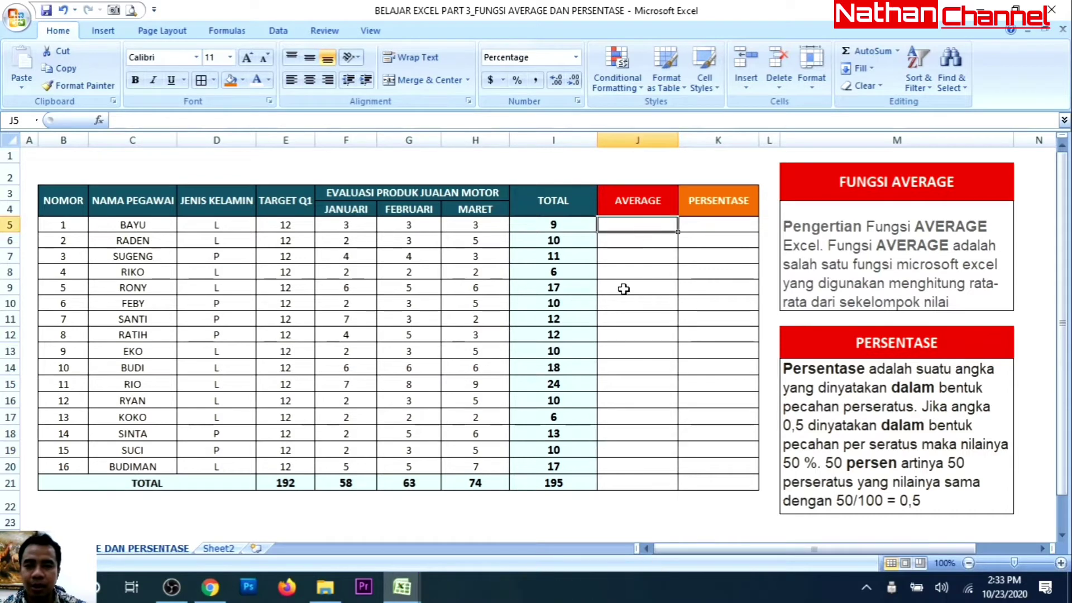
{"action": "type", "text": "="}
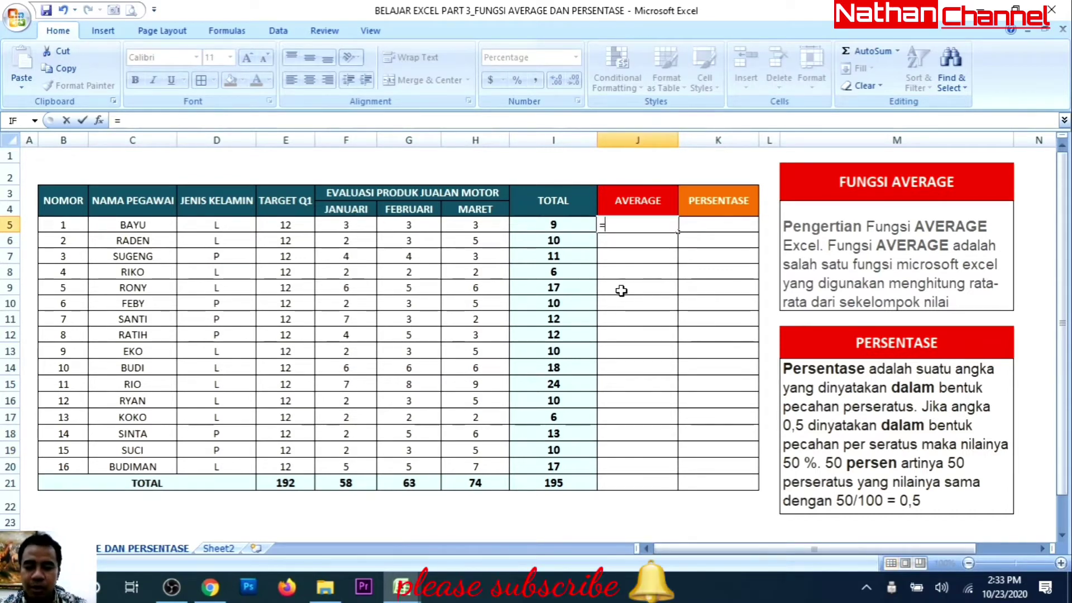
{"action": "type", "text": "AV"}
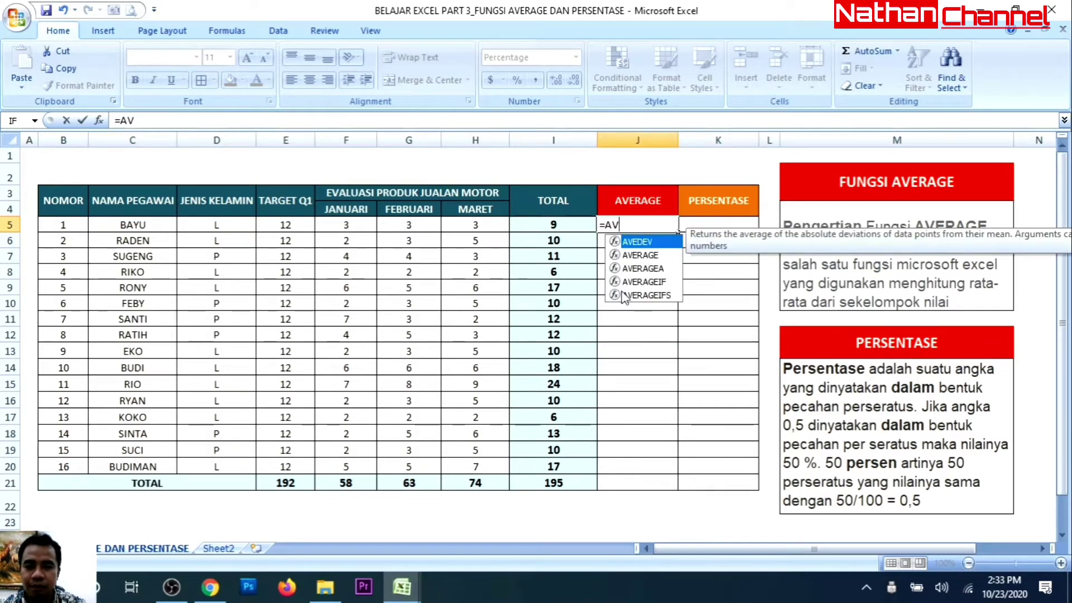
{"action": "key", "text": "Down"}
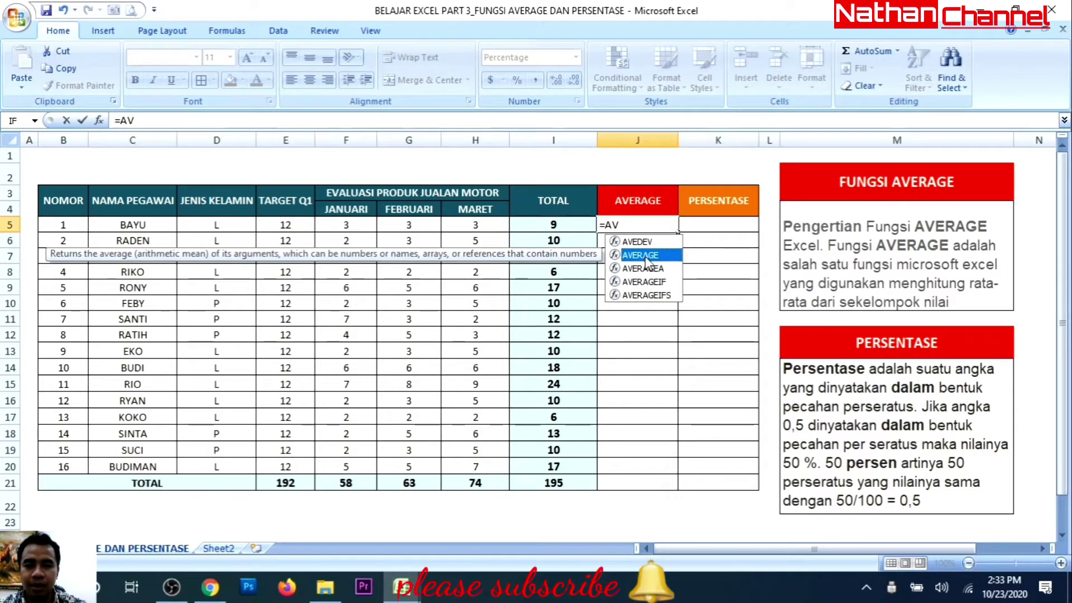
{"action": "type", "text": "E"}
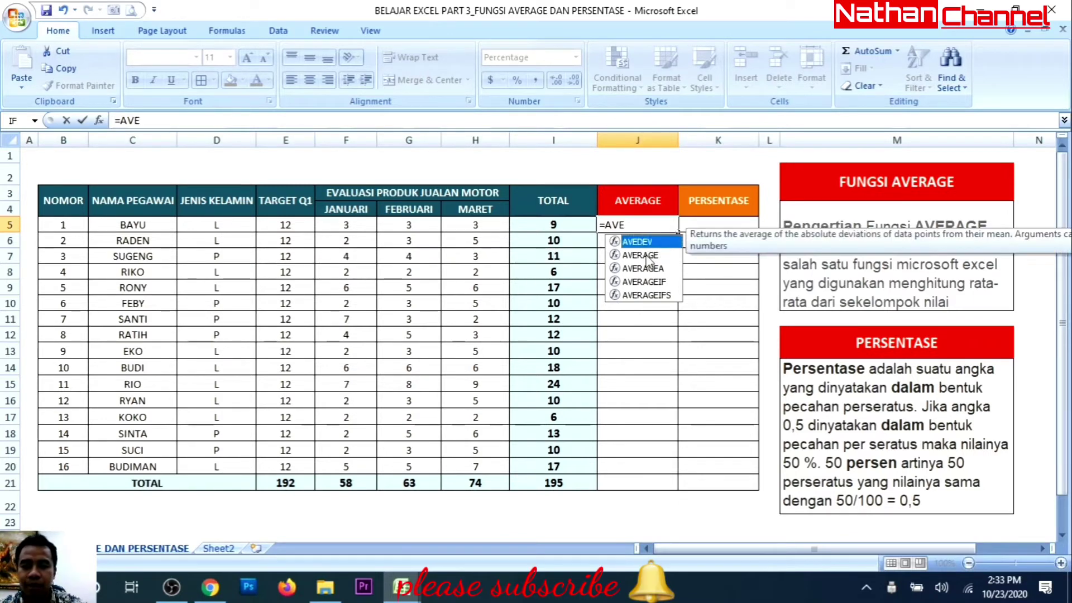
{"action": "type", "text": "RAGE"}
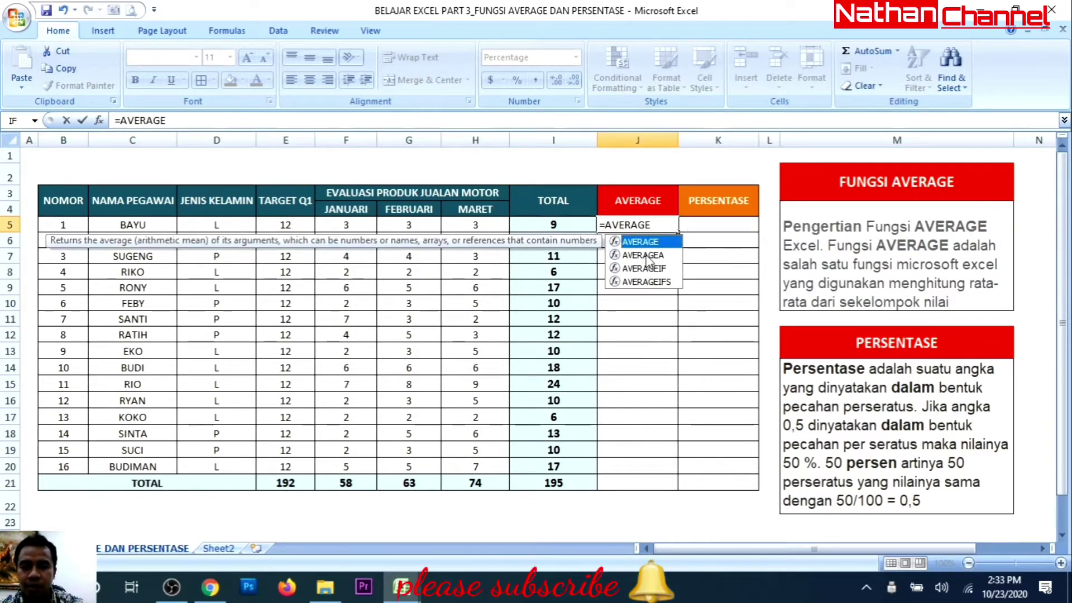
{"action": "type", "text": "("}
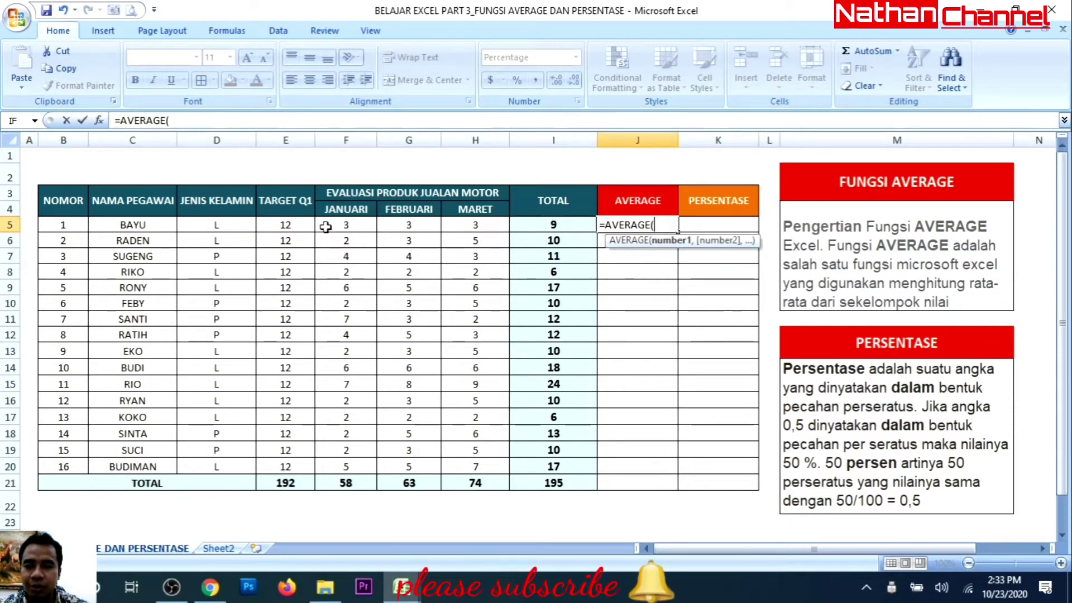
{"action": "left_click_drag", "start_coordinate": [326, 227], "coordinate": [456, 228]}
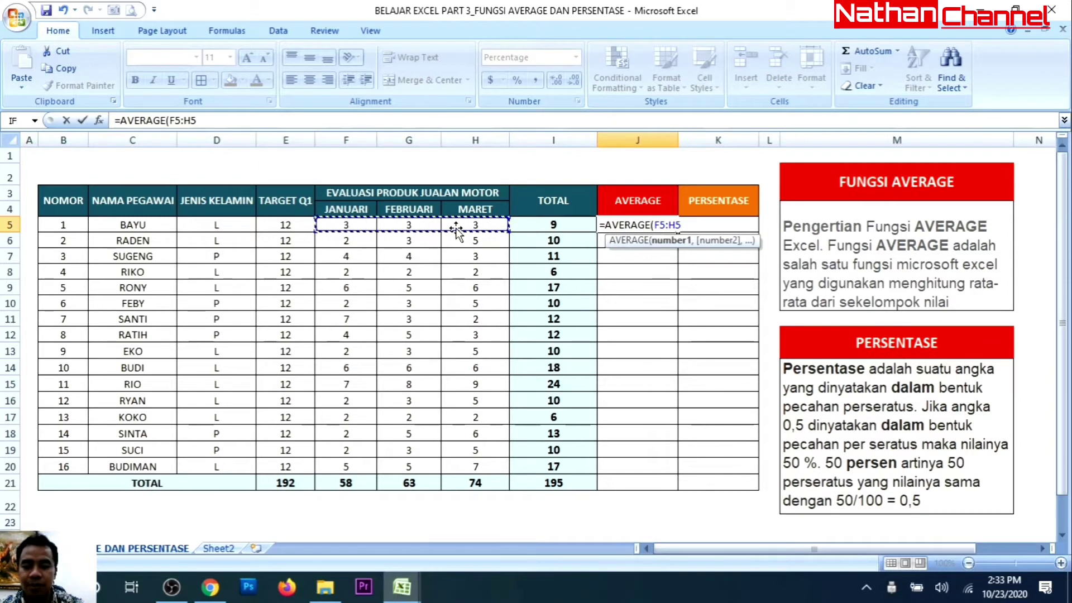
{"action": "type", "text": ")"}
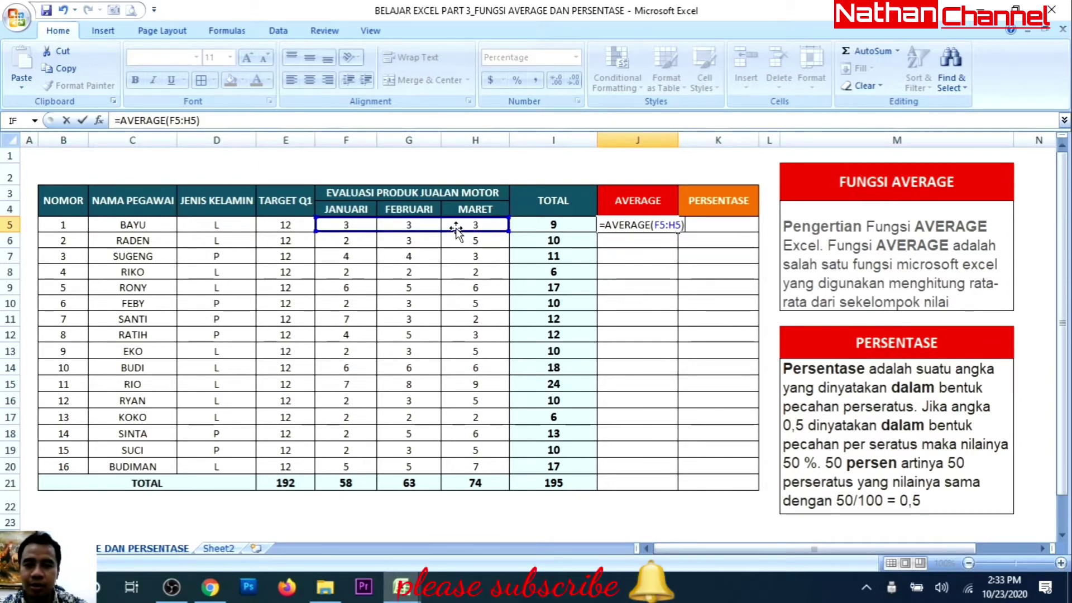
{"action": "key", "text": "Return"}
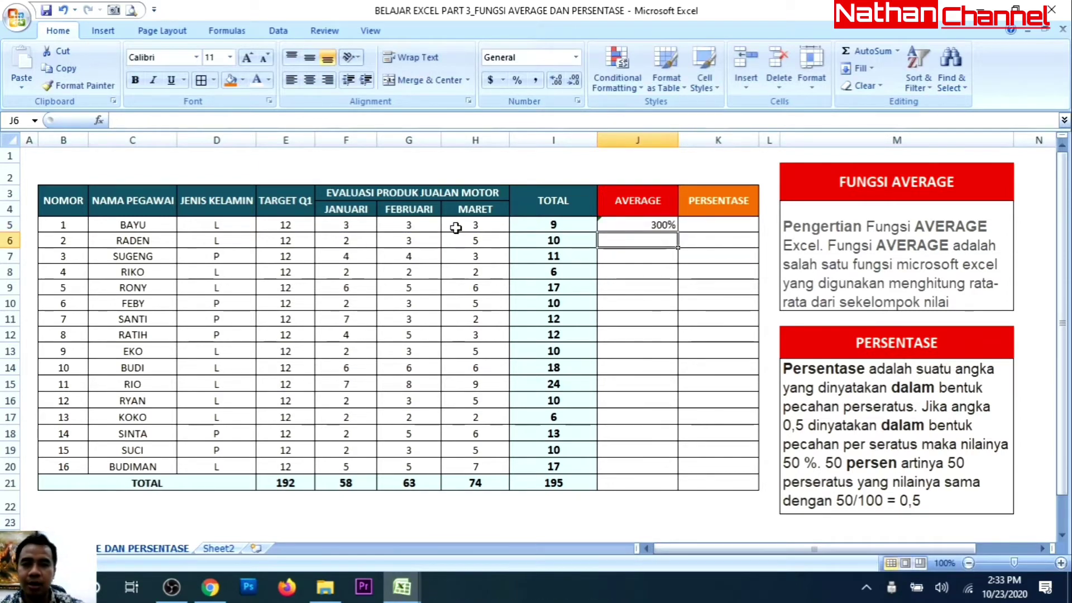
Review the formula in J5 and set the cell's number format to General.
{"action": "left_click", "coordinate": [665, 225]}
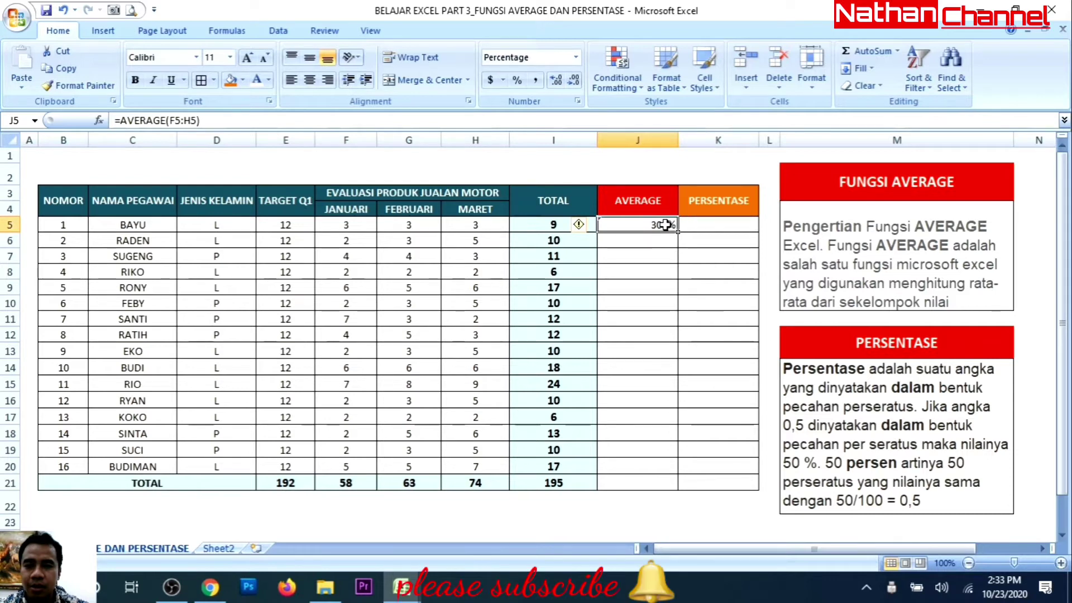
{"action": "double_click", "coordinate": [665, 224]}
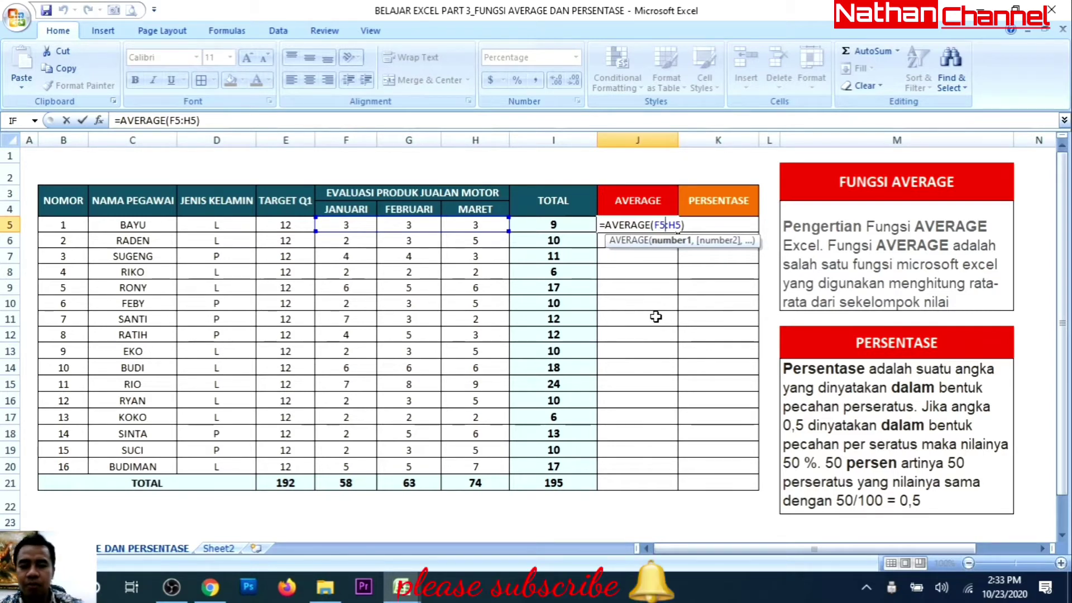
{"action": "key", "text": "Return"}
{"action": "left_click", "coordinate": [646, 225]}
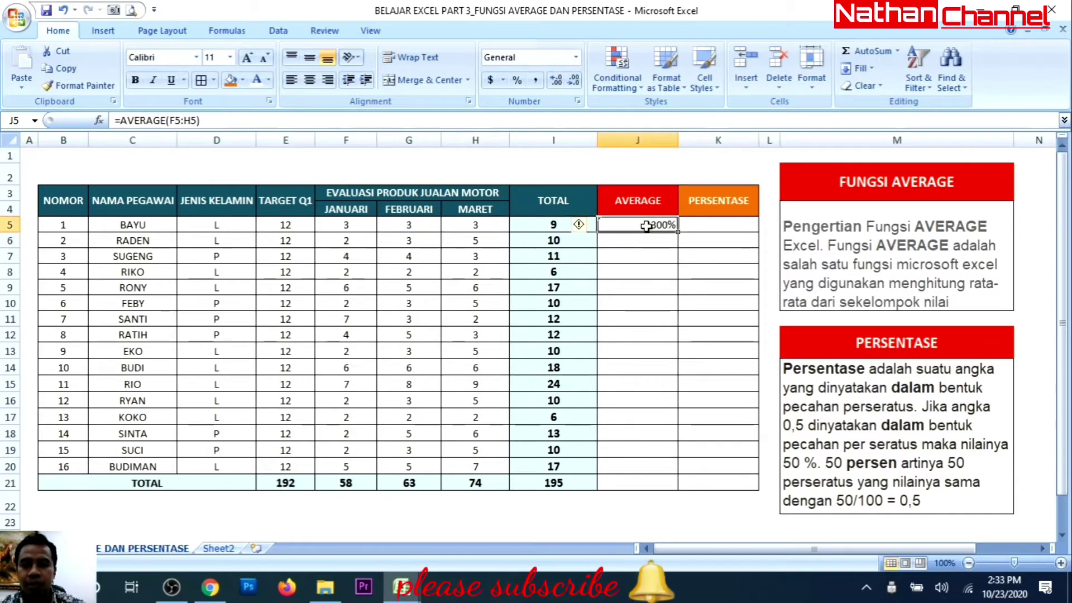
{"action": "left_click", "coordinate": [575, 57]}
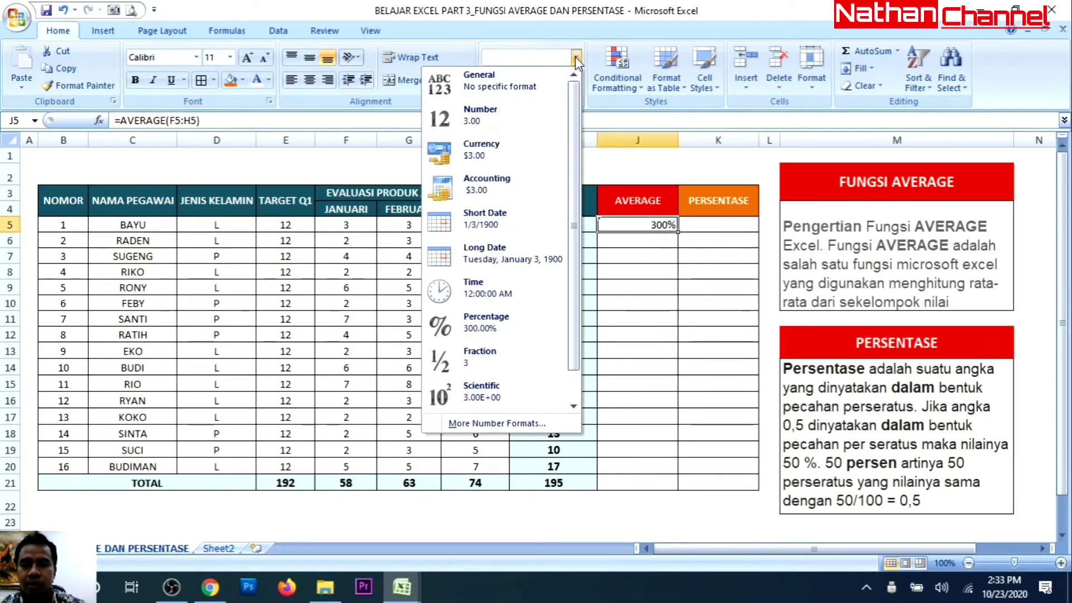
{"action": "left_click", "coordinate": [542, 86]}
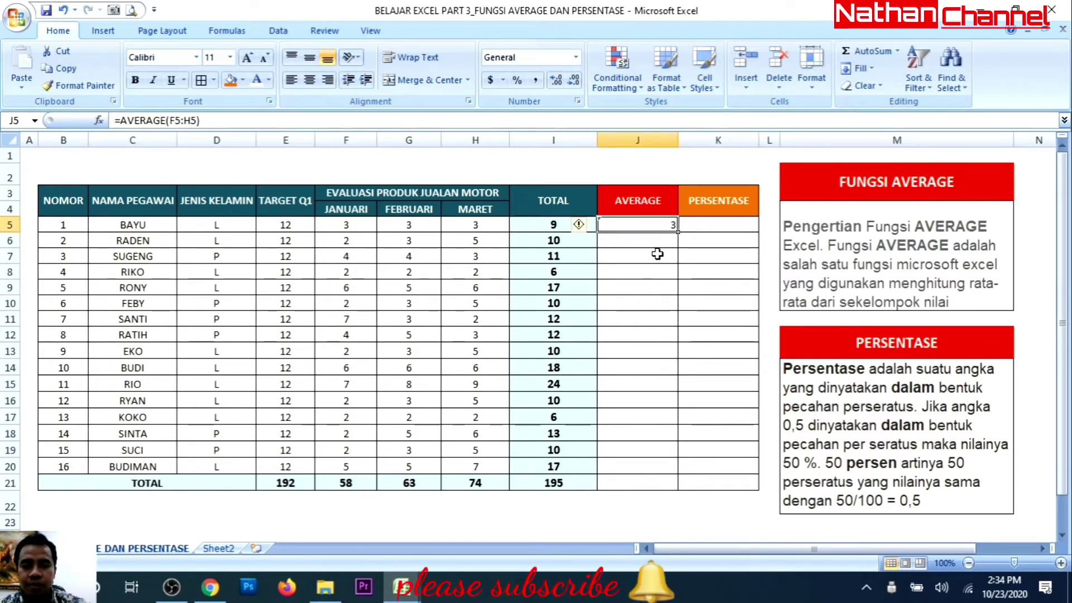
Delete the average formula from J5.
{"action": "key", "text": "Delete"}
{"action": "left_click", "coordinate": [626, 242]}
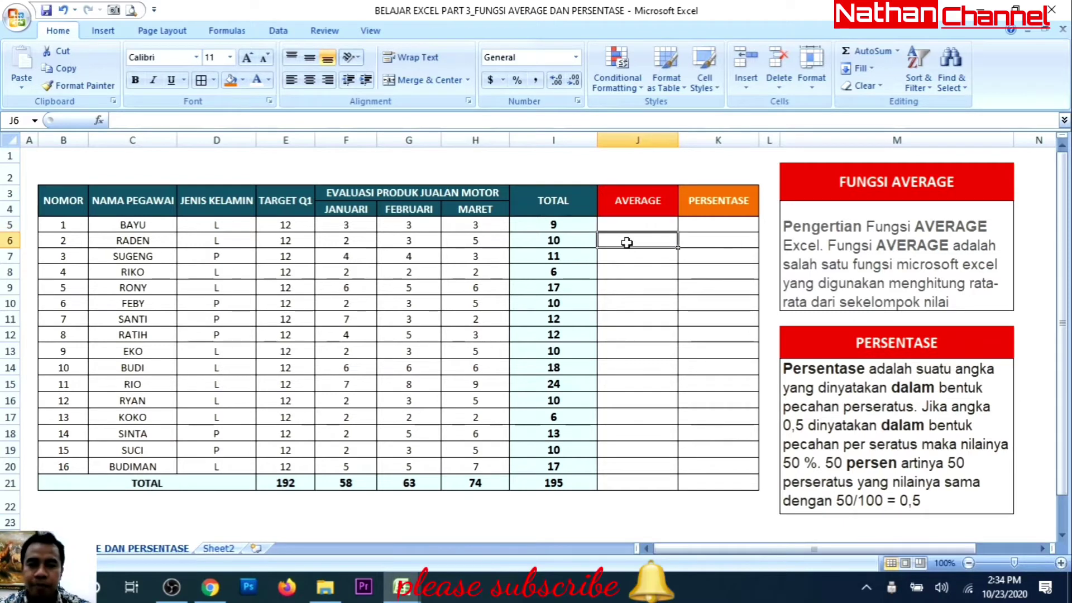
{"action": "left_click", "coordinate": [640, 207]}
Enter the formula =AVERAGE(F5,G5,H5) in J5, listing the three month cells as separate arguments.
{"action": "left_click", "coordinate": [645, 226]}
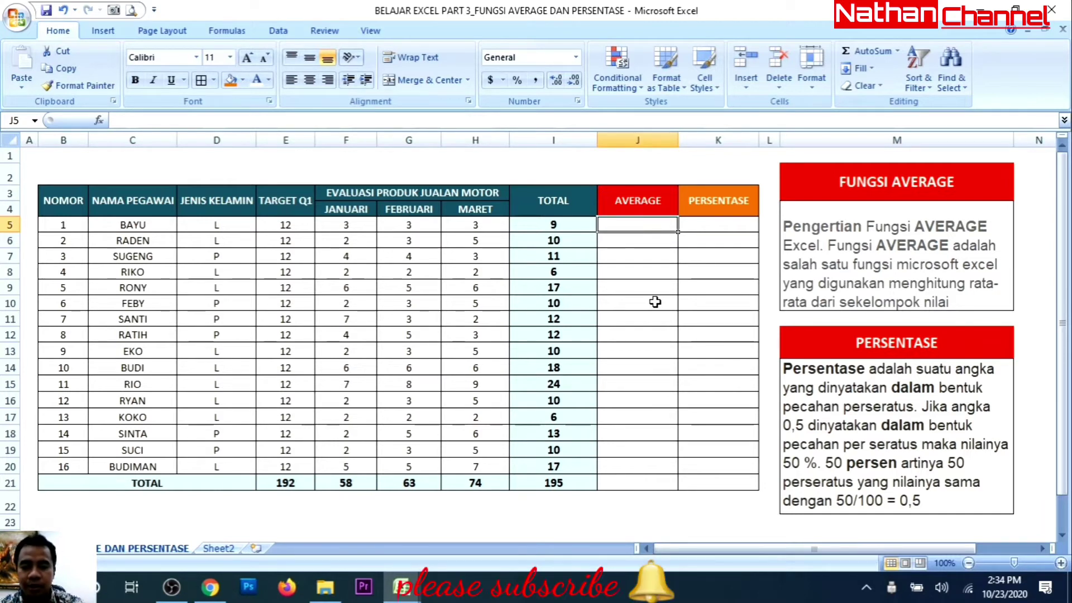
{"action": "type", "text": "=AVERAG"}
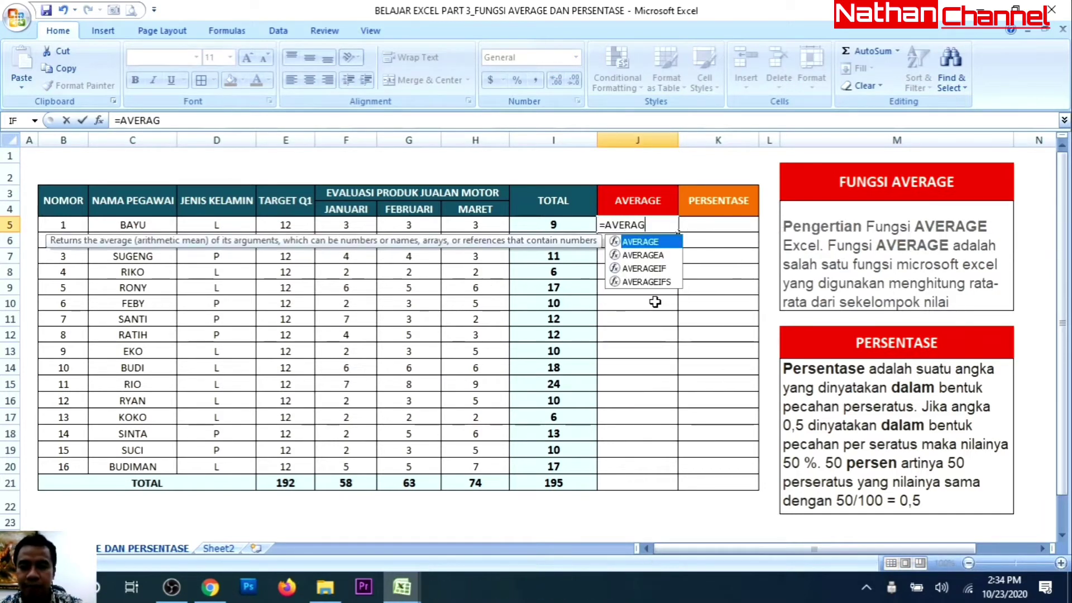
{"action": "type", "text": "E("}
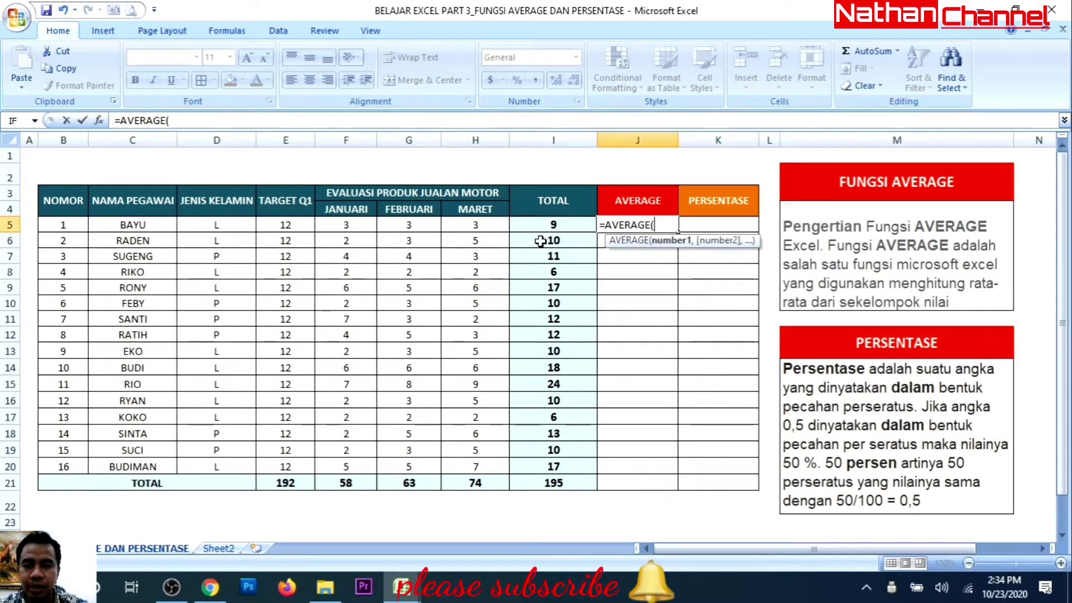
{"action": "left_click", "coordinate": [364, 228]}
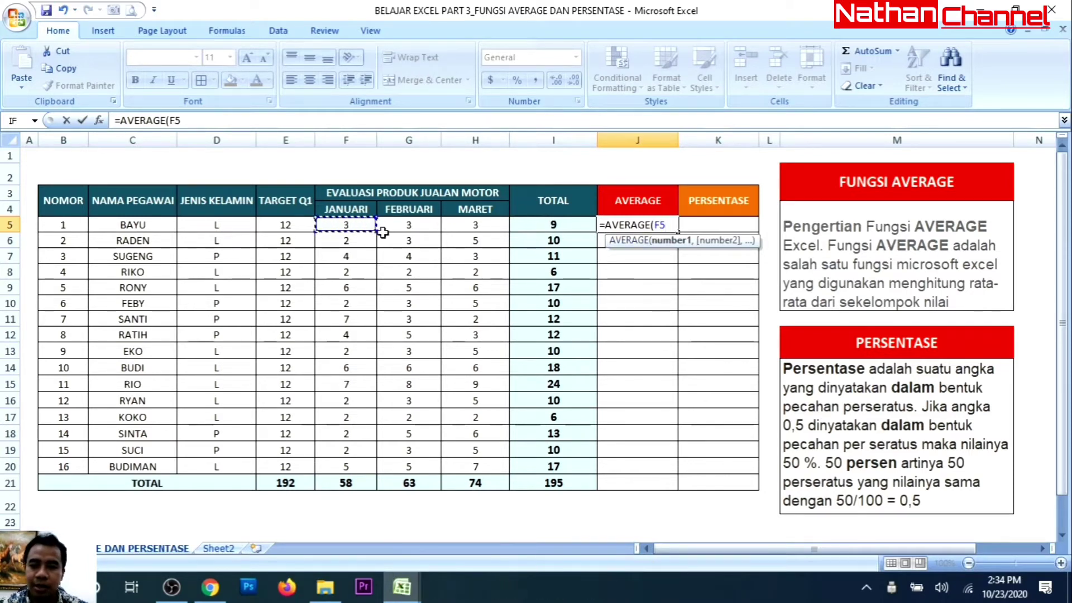
{"action": "type", "text": ","}
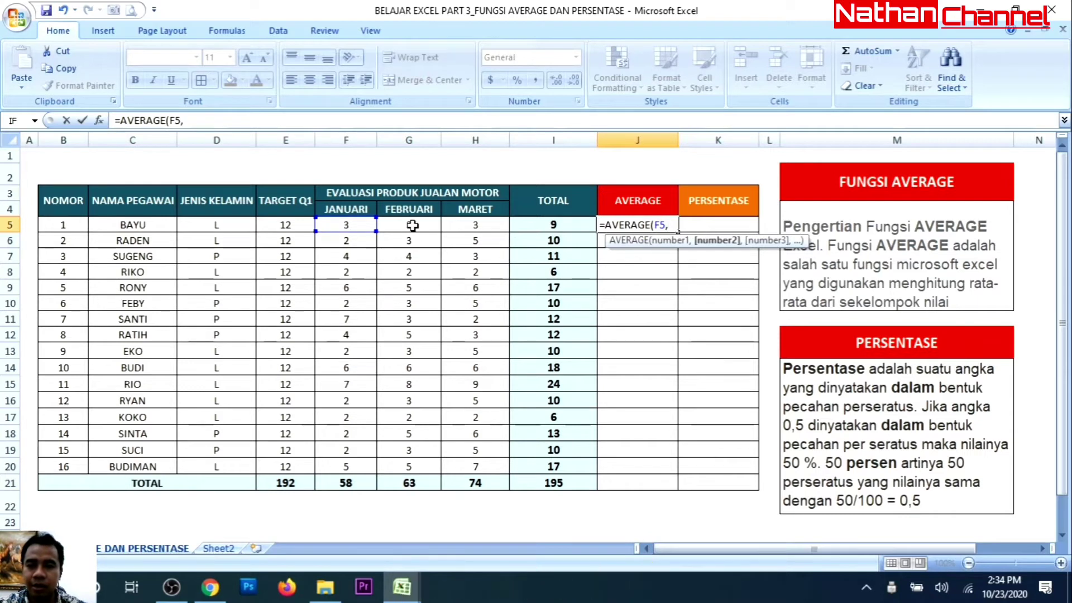
{"action": "left_click", "coordinate": [412, 226]}
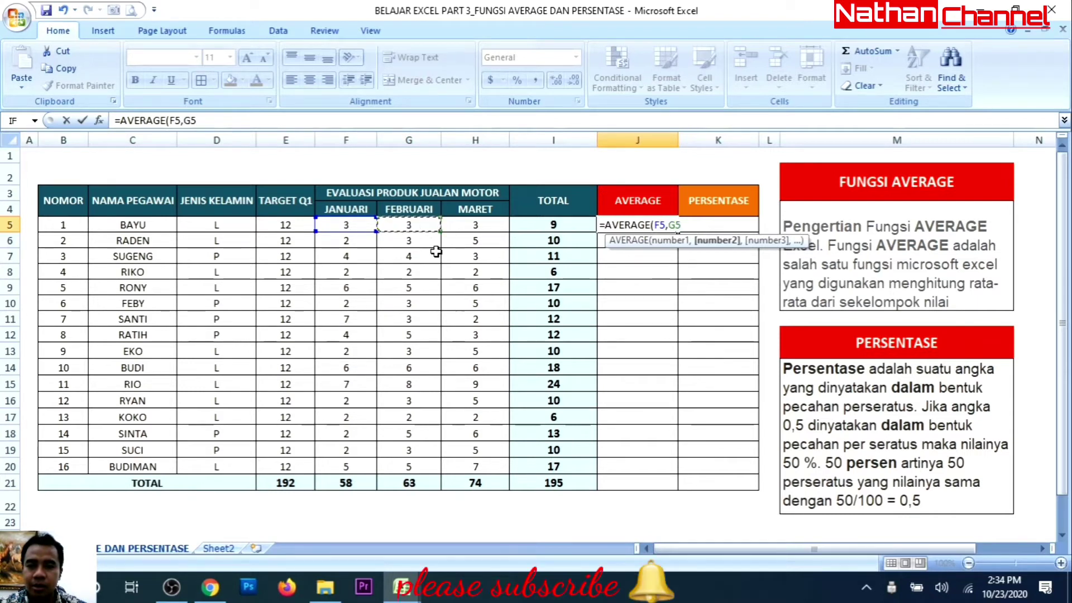
{"action": "type", "text": ","}
{"action": "left_click", "coordinate": [489, 226]}
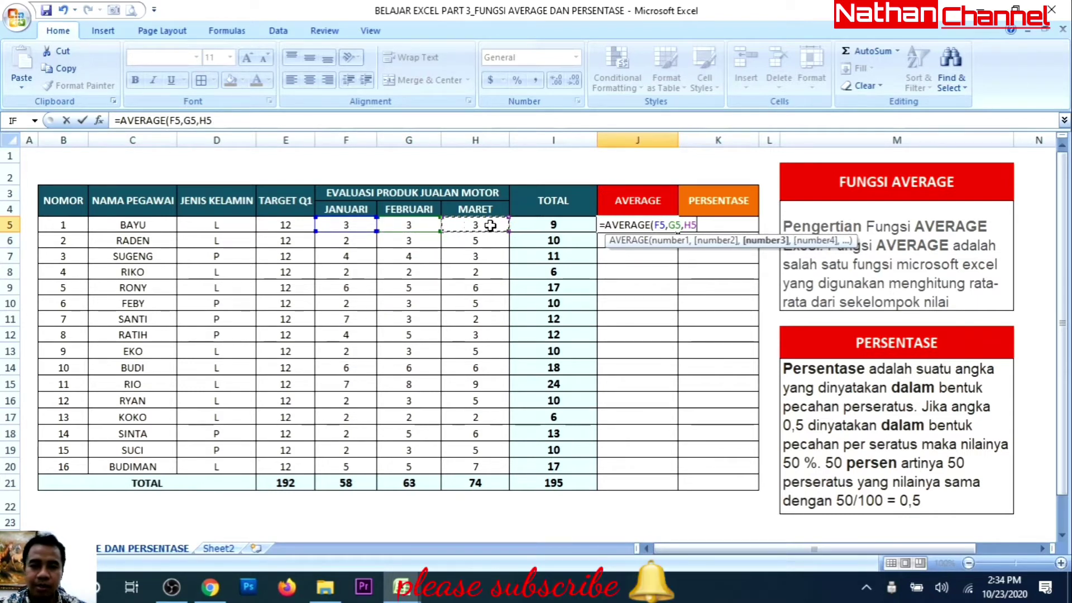
{"action": "type", "text": ")"}
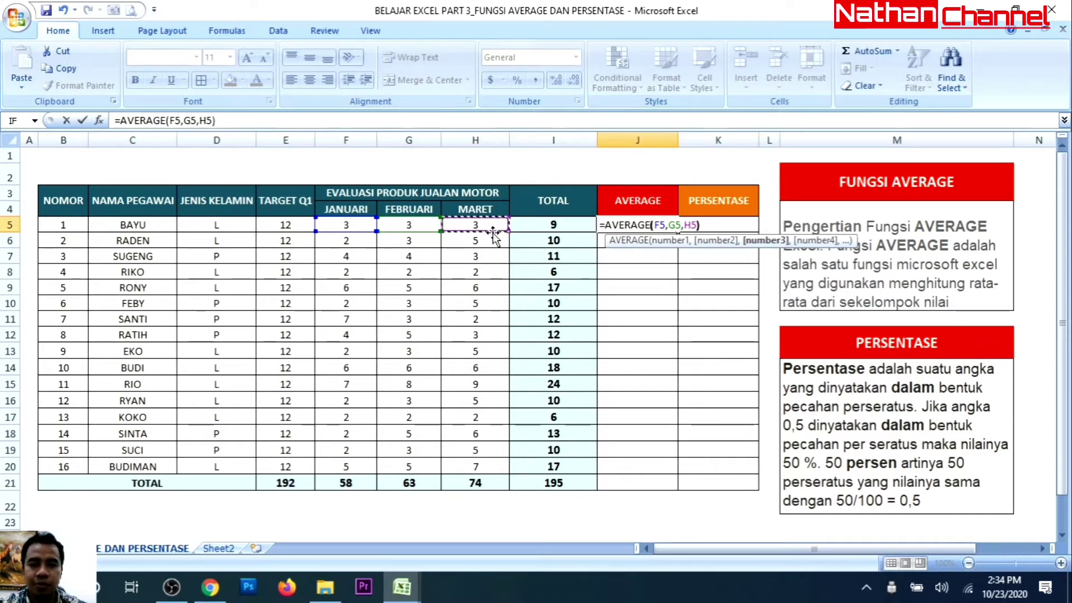
{"action": "key", "text": "Return"}
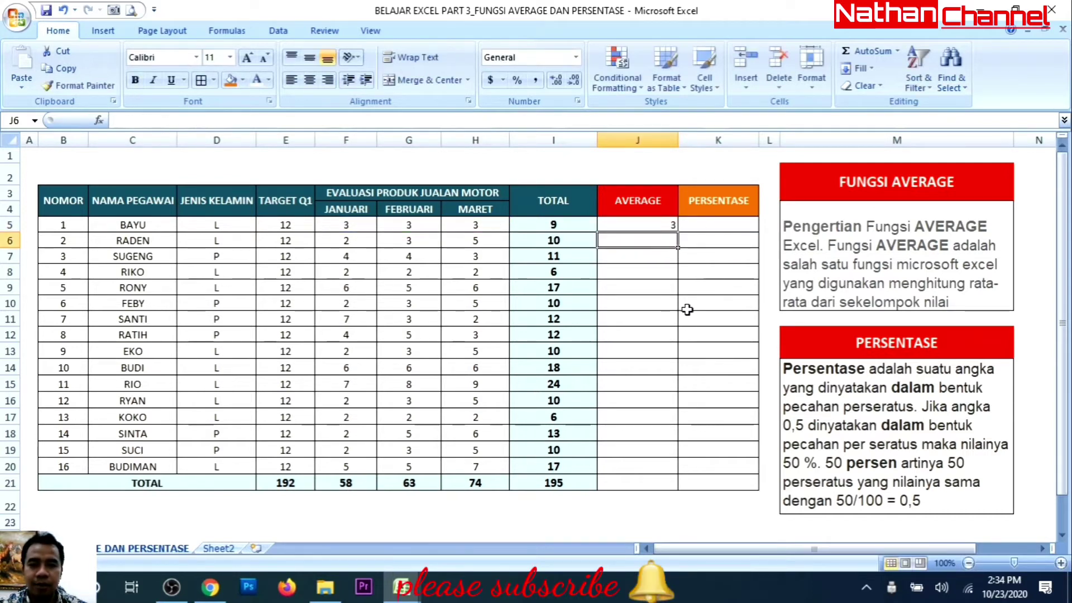
Replace the formula in J5 with the range version =AVERAGE(F5:H5).
{"action": "left_click", "coordinate": [664, 226]}
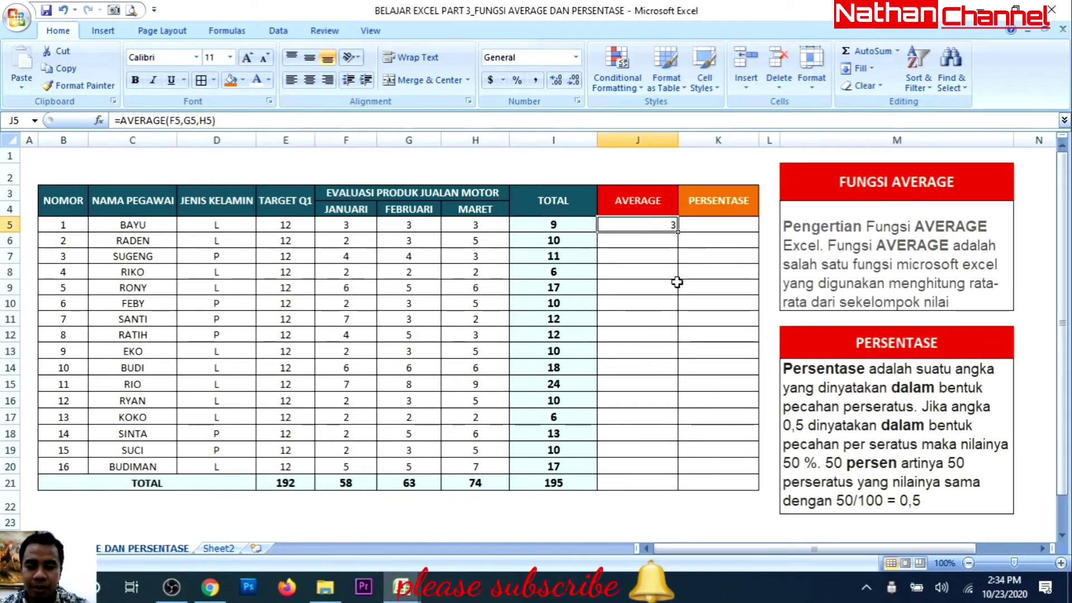
{"action": "type", "text": "="}
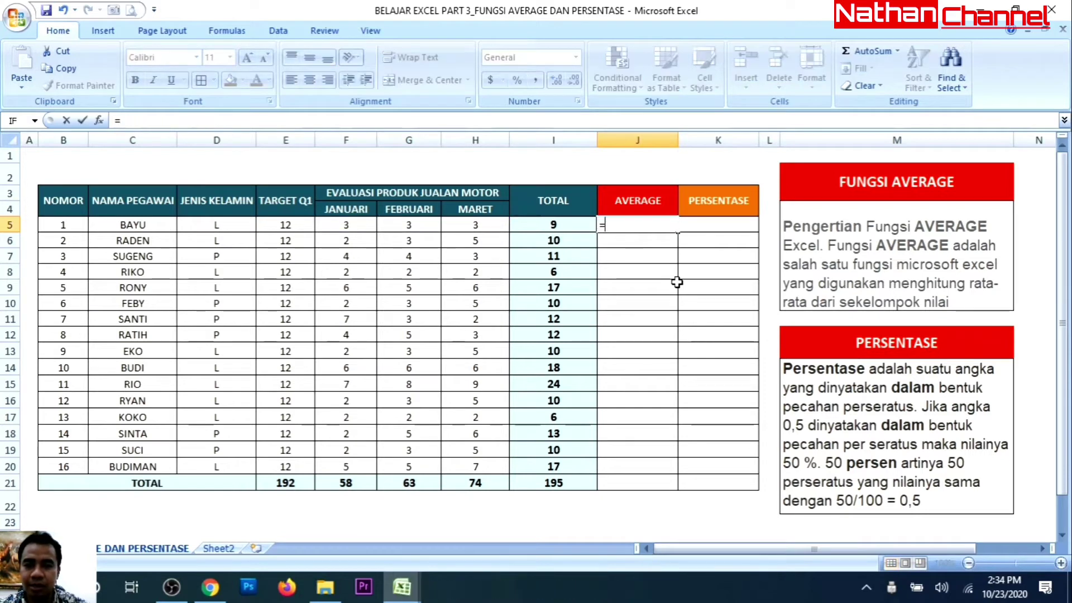
{"action": "type", "text": "AVE"}
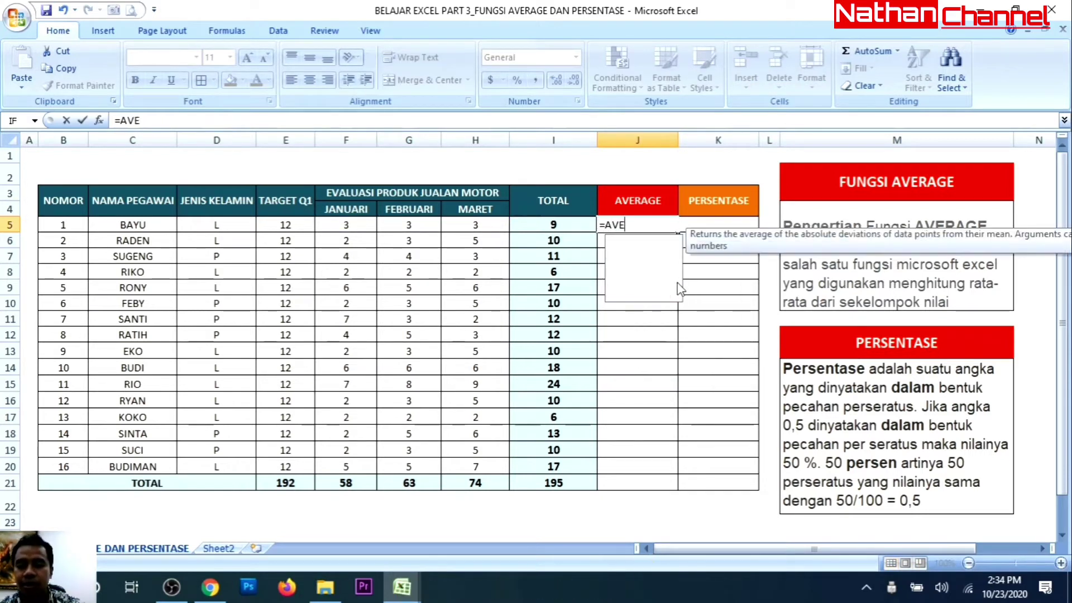
{"action": "type", "text": "RAGE("}
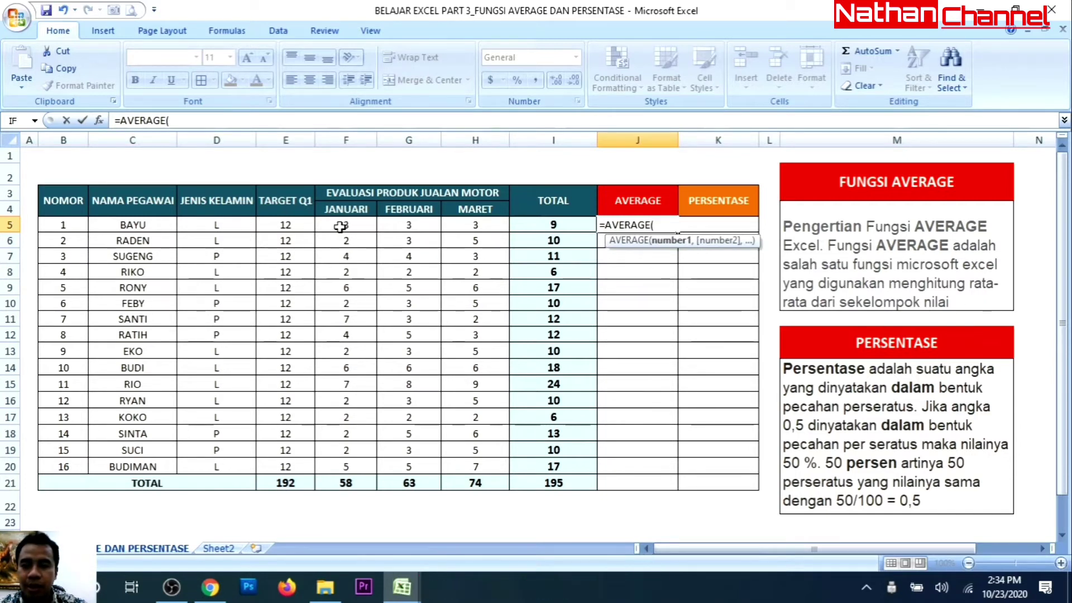
{"action": "left_click_drag", "start_coordinate": [340, 227], "coordinate": [464, 223]}
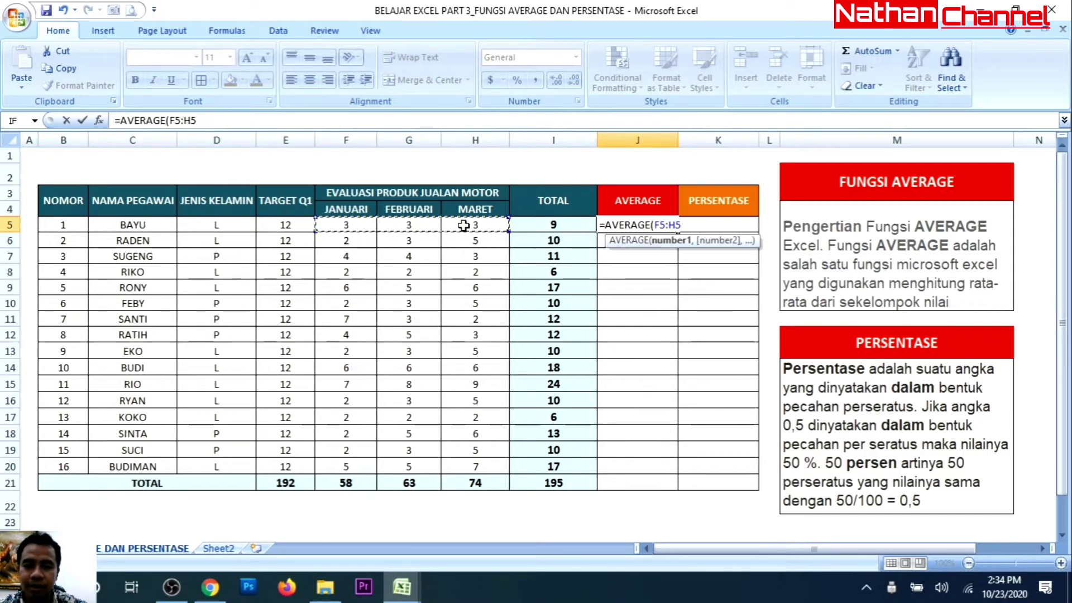
{"action": "type", "text": ")"}
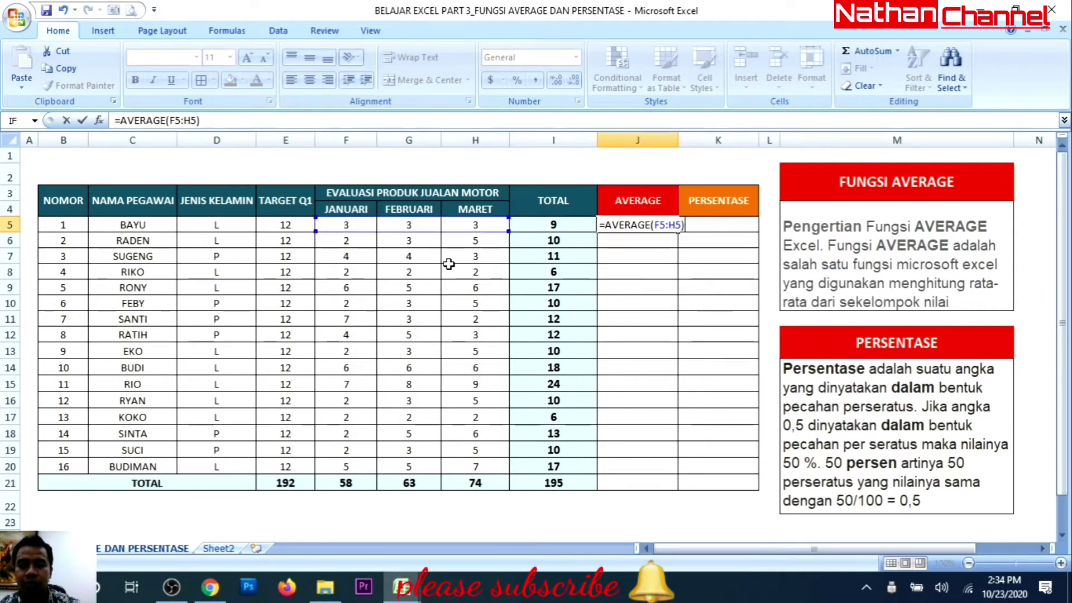
{"action": "key", "text": "Return"}
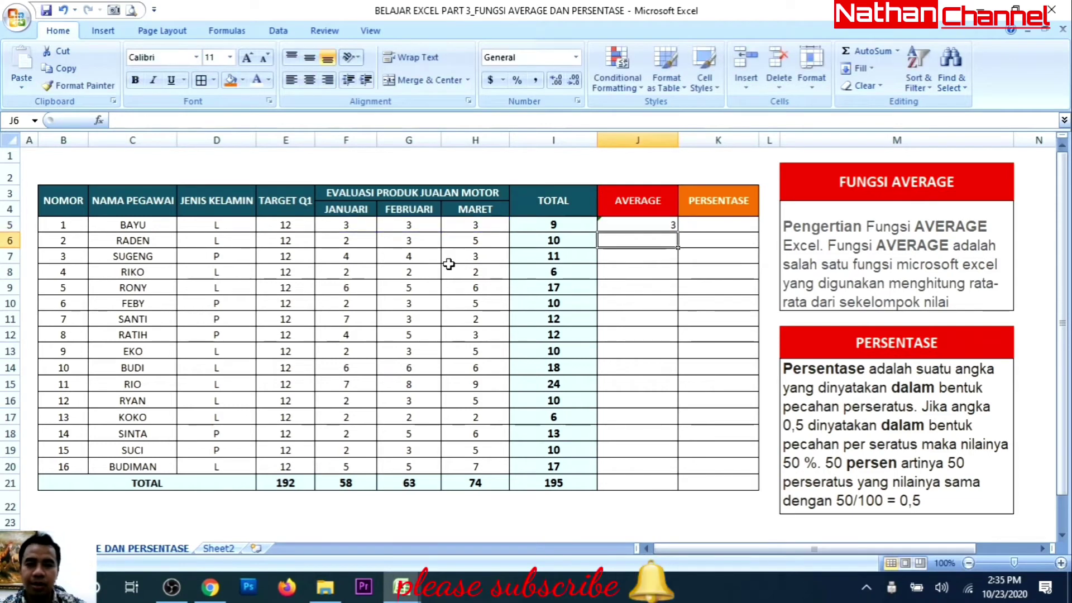
Fill the average formula from J5 down through the TOTAL row to J21.
{"action": "left_click", "coordinate": [662, 222]}
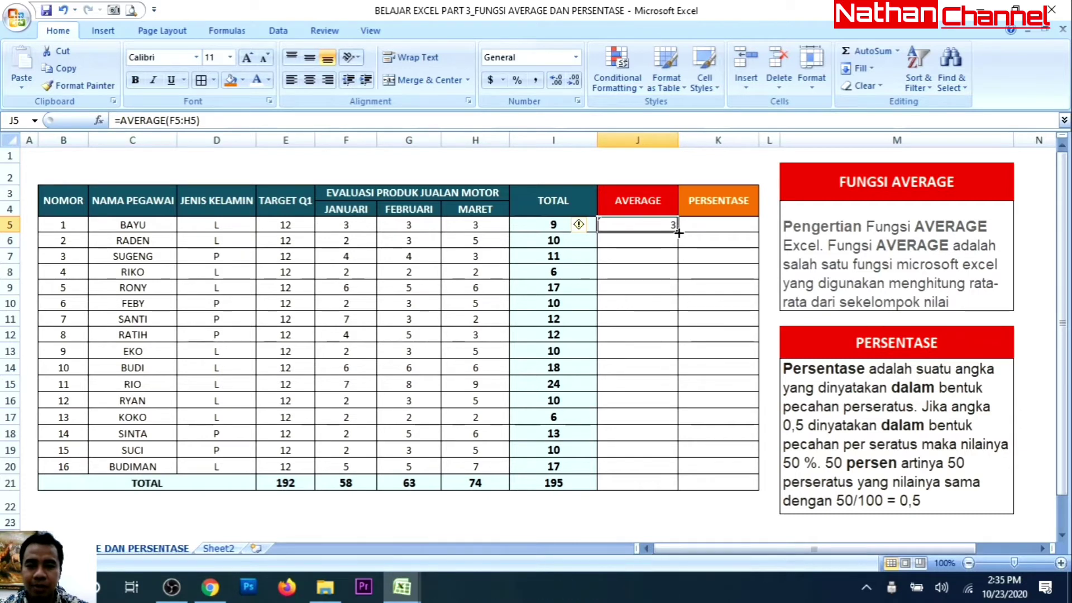
{"action": "left_click_drag", "start_coordinate": [678, 234], "coordinate": [672, 489]}
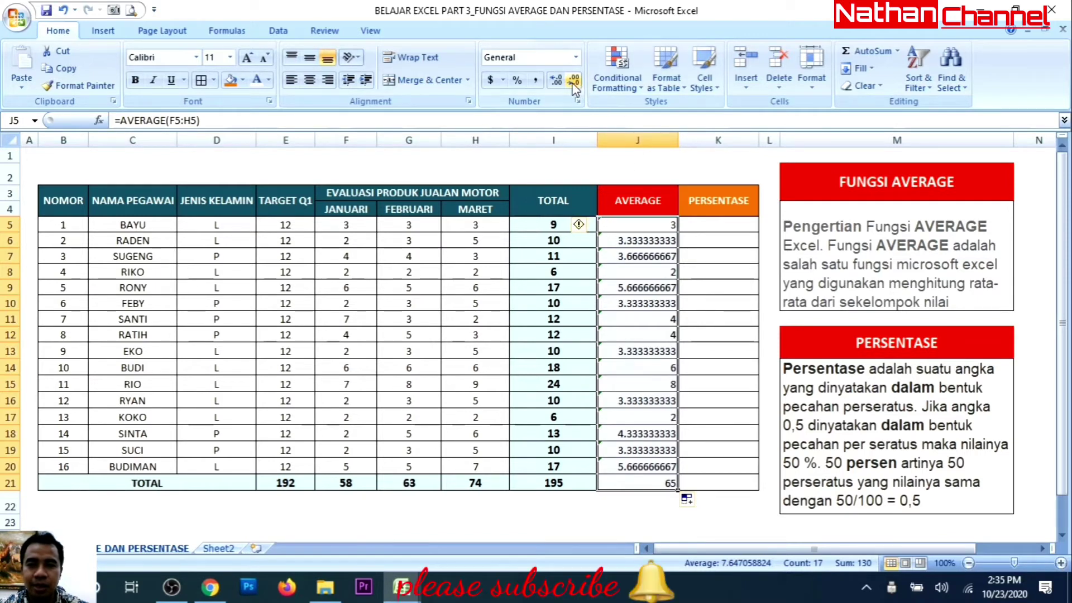
Format the averages in J5:J21 with two decimal places, centered alignment and bold text.
{"action": "left_click", "coordinate": [557, 82]}
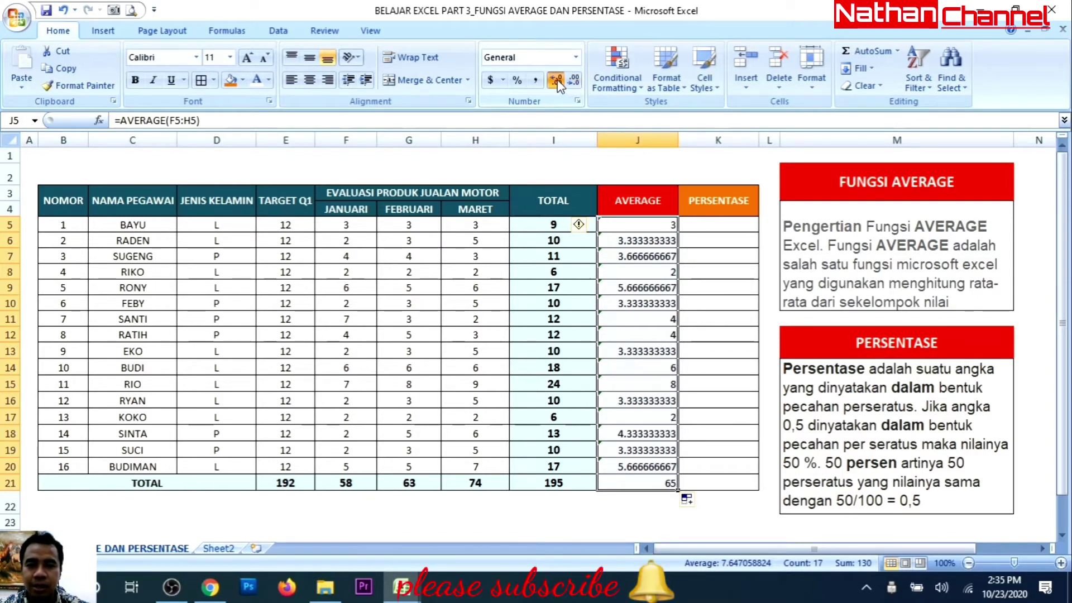
{"action": "left_click", "coordinate": [558, 82]}
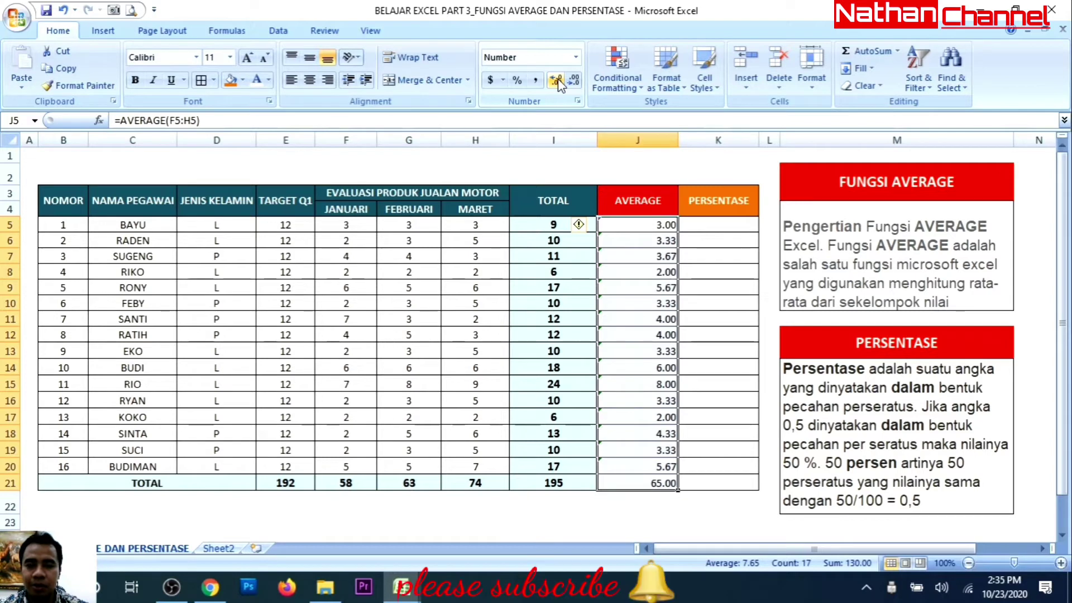
{"action": "left_click", "coordinate": [310, 80]}
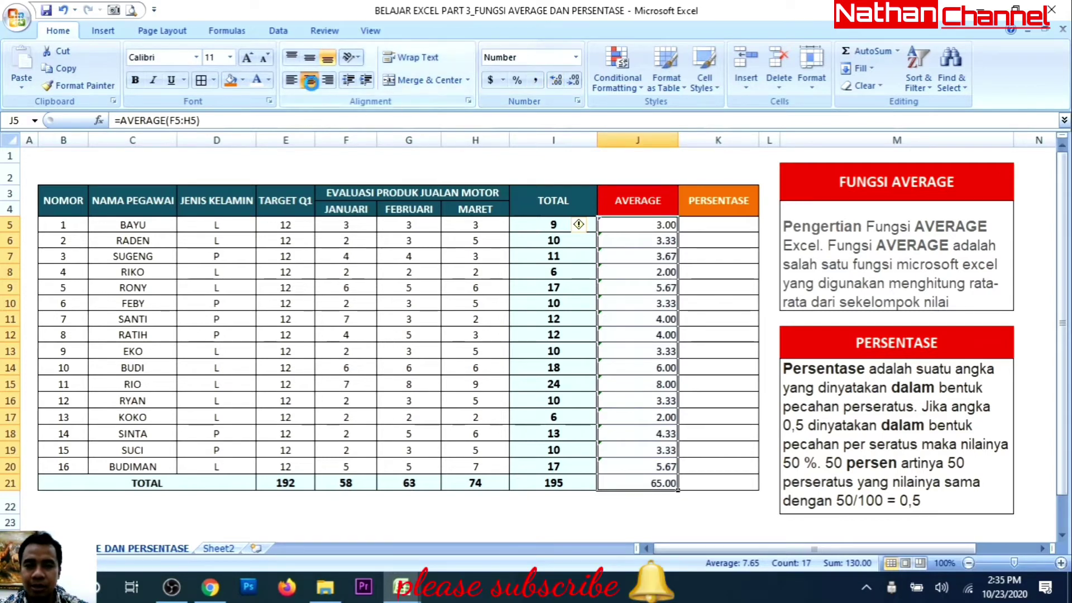
{"action": "left_click", "coordinate": [135, 81]}
{"action": "left_click", "coordinate": [718, 319]}
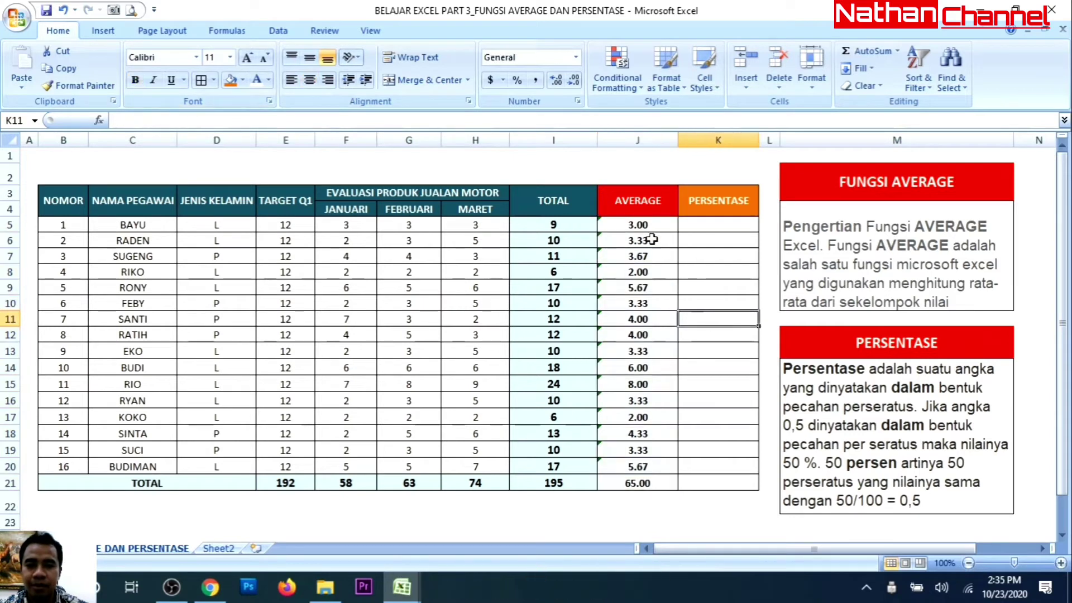
Compare several employees' averages in the AVERAGE column with their monthly sales and totals.
{"action": "left_click", "coordinate": [644, 224]}
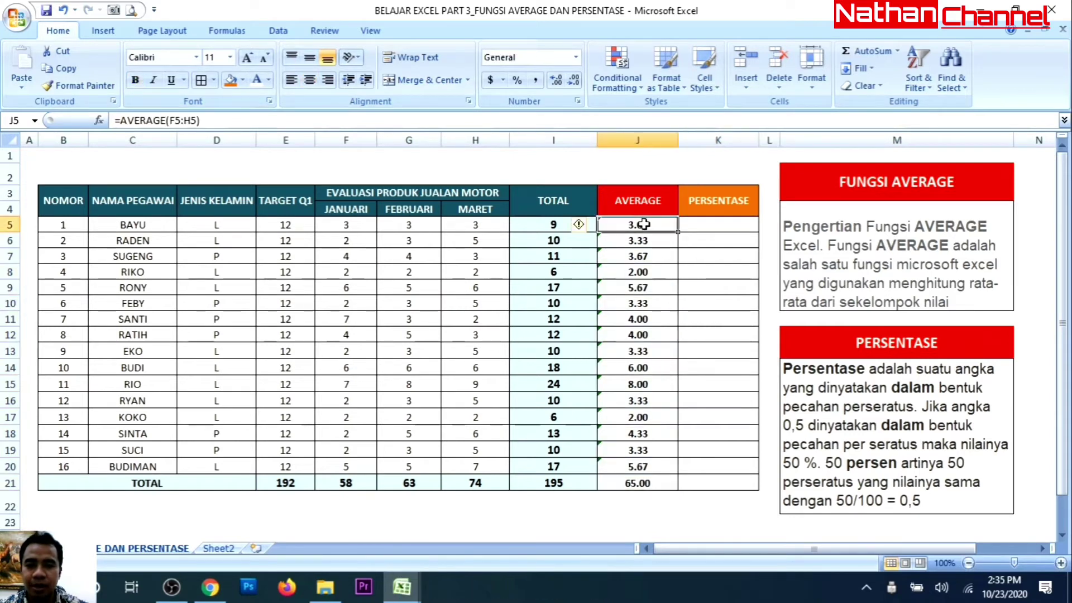
{"action": "left_click", "coordinate": [149, 226]}
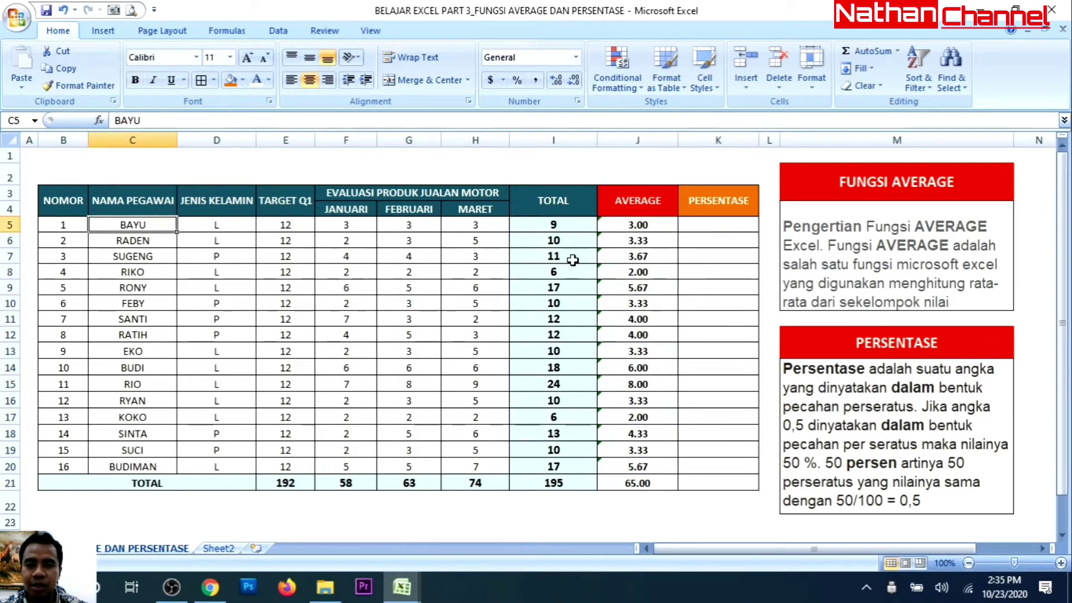
{"action": "left_click", "coordinate": [659, 225]}
{"action": "left_click", "coordinate": [114, 243]}
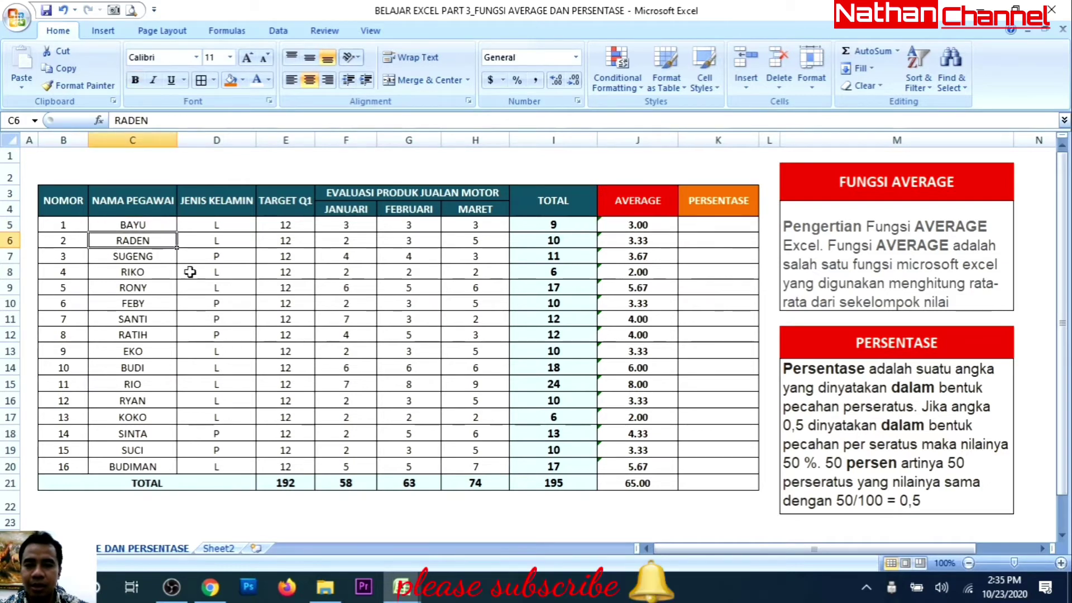
{"action": "left_click", "coordinate": [644, 240]}
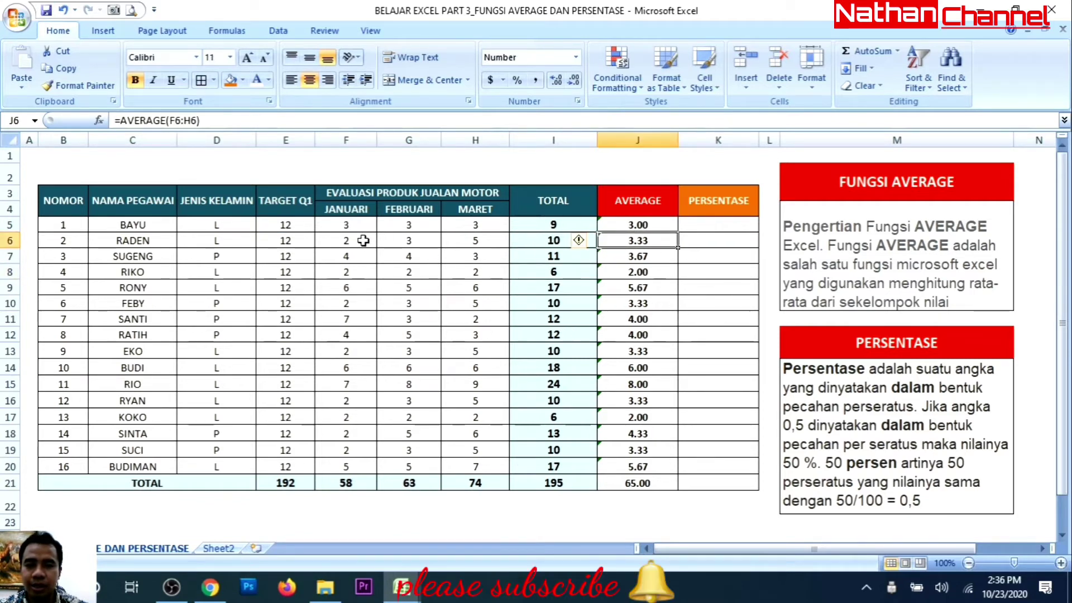
{"action": "left_click", "coordinate": [560, 241]}
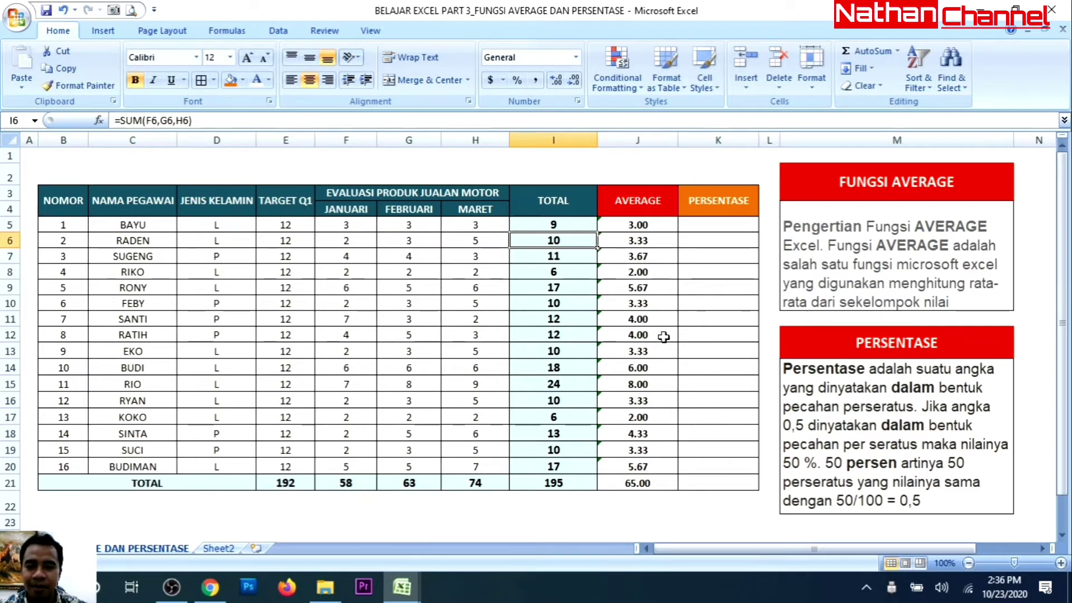
{"action": "left_click", "coordinate": [657, 365]}
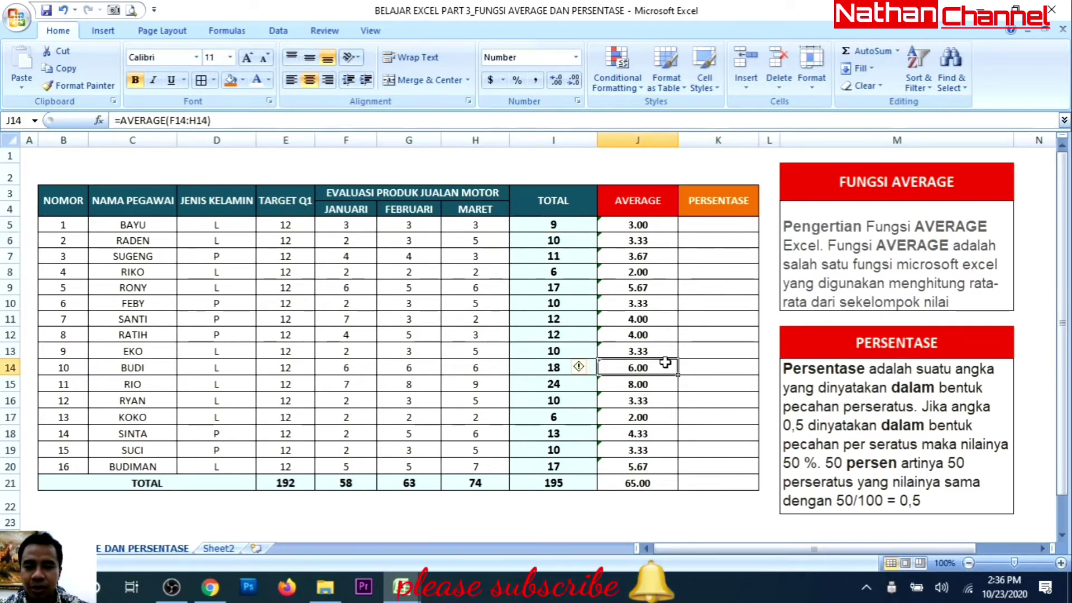
{"action": "left_click", "coordinate": [651, 436]}
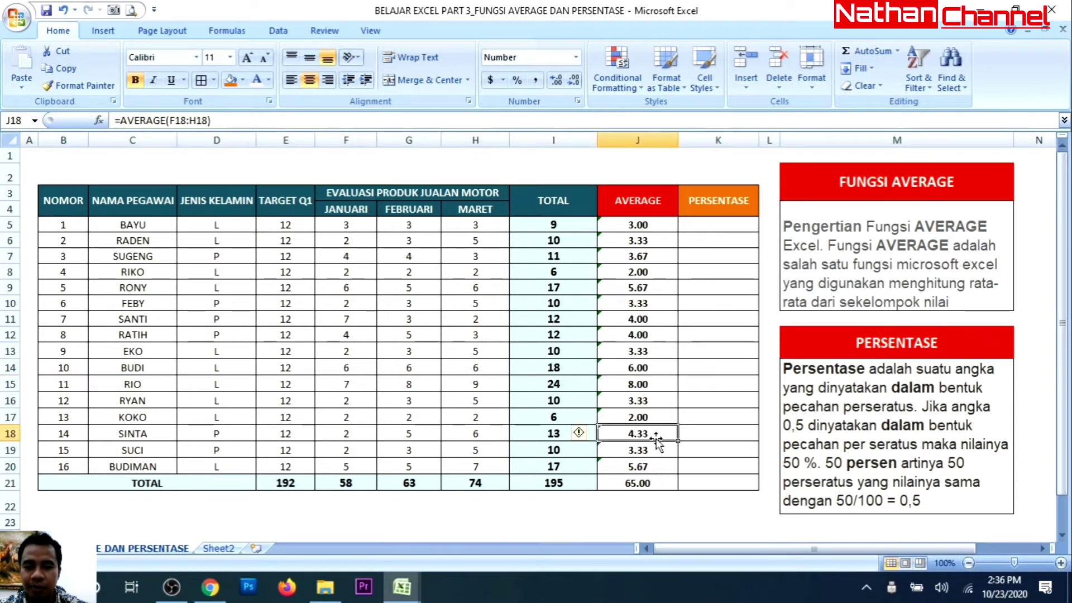
Reduce the averages in J5:J21 to zero decimal places so they display as whole numbers.
{"action": "left_click_drag", "start_coordinate": [641, 224], "coordinate": [645, 484]}
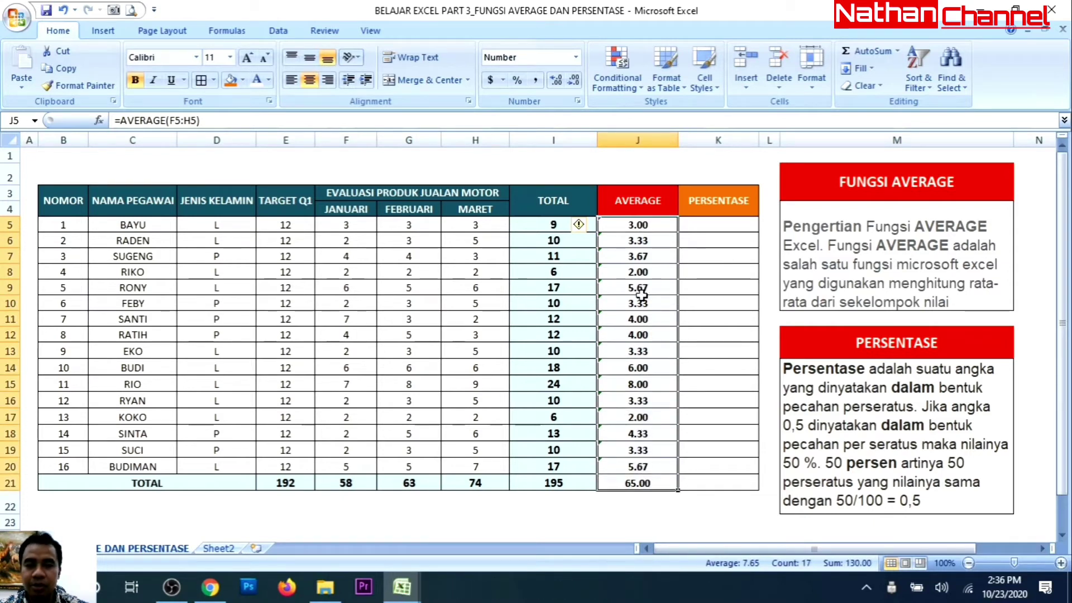
{"action": "left_click", "coordinate": [557, 80]}
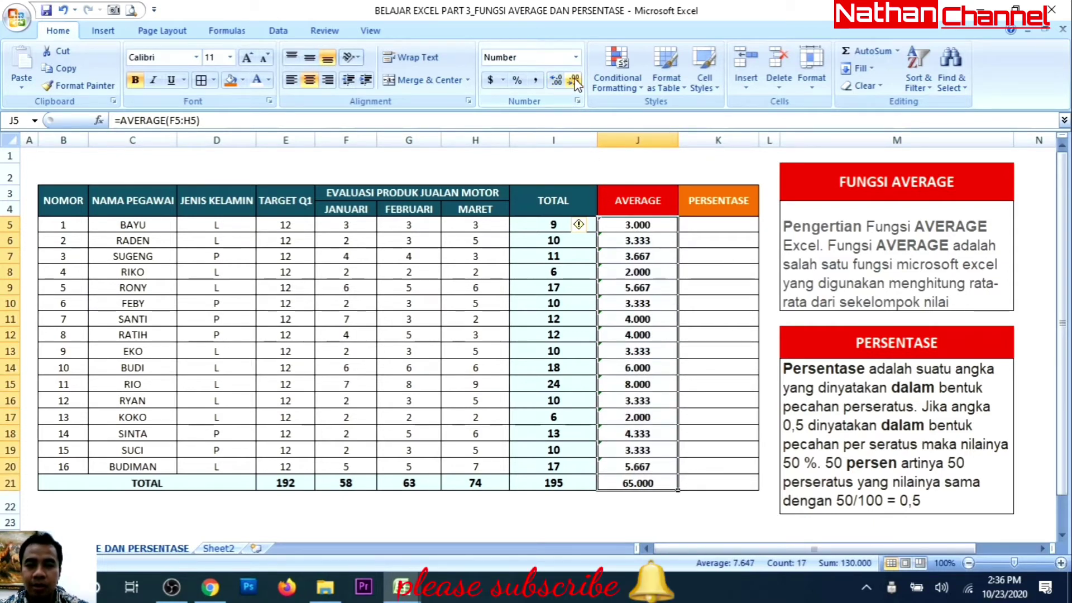
{"action": "left_click", "coordinate": [575, 81]}
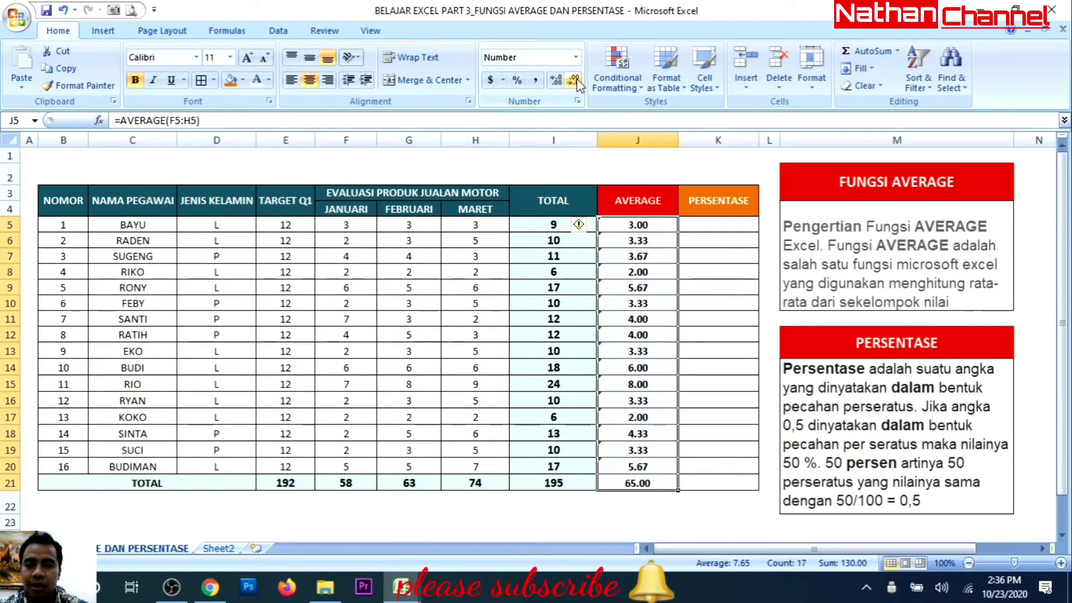
{"action": "left_click", "coordinate": [575, 81]}
{"action": "left_click", "coordinate": [575, 81]}
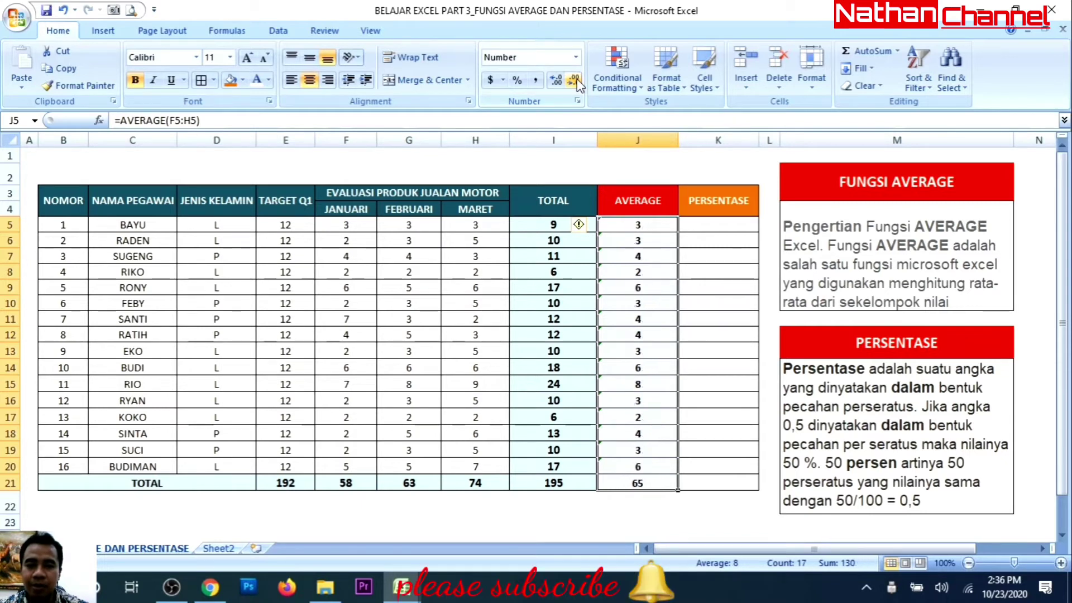
{"action": "left_click", "coordinate": [660, 333]}
Review the rounded averages from the first employee's row down to the TOTAL row.
{"action": "left_click", "coordinate": [642, 202]}
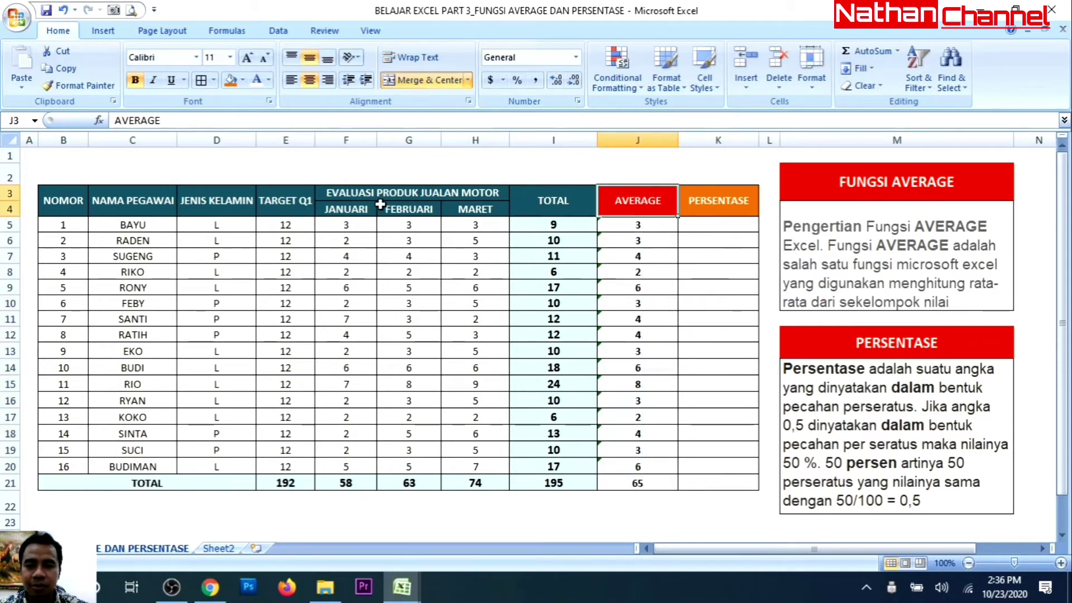
{"action": "left_click", "coordinate": [369, 227]}
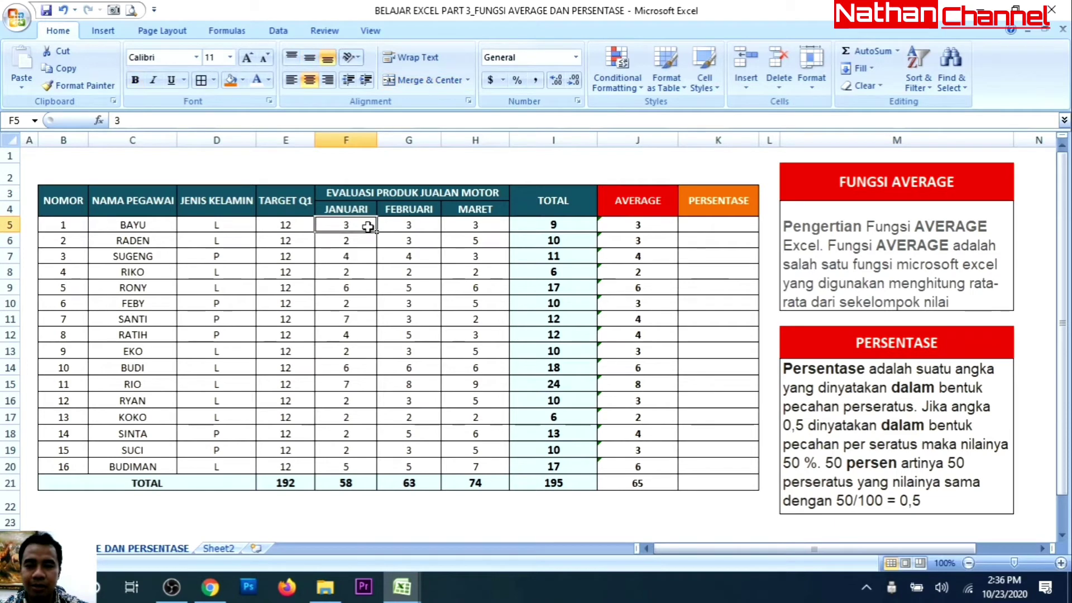
{"action": "left_click", "coordinate": [623, 225]}
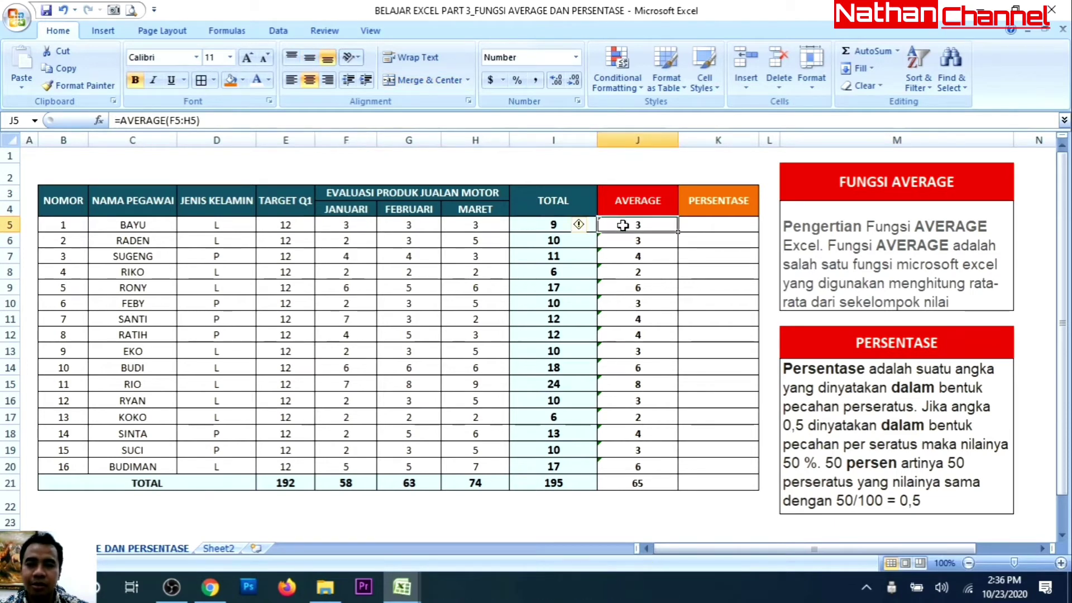
{"action": "left_click", "coordinate": [154, 448]}
{"action": "left_click", "coordinate": [648, 467]}
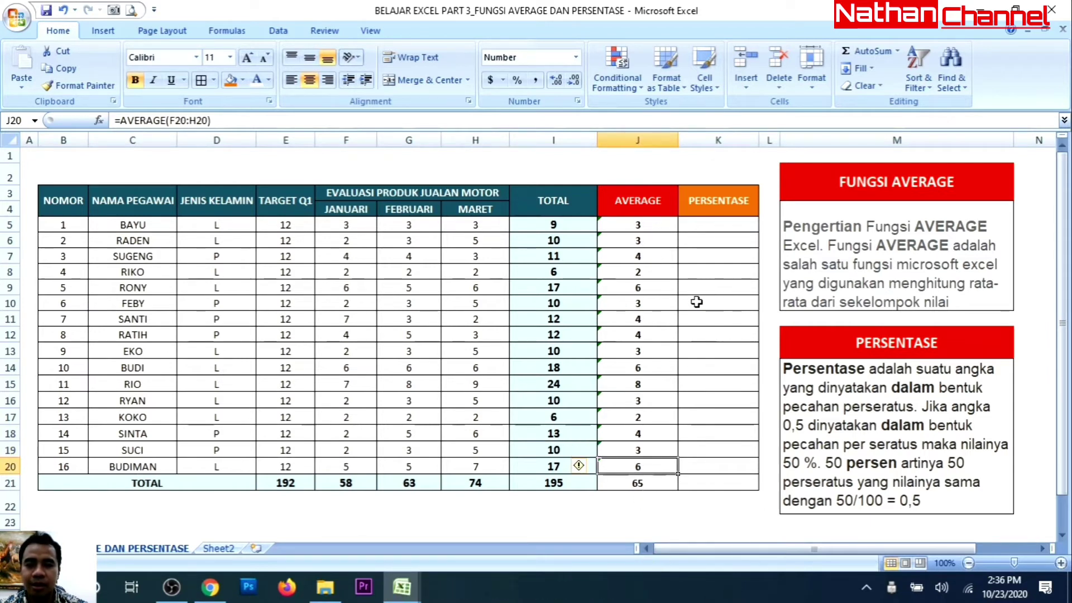
{"action": "left_click", "coordinate": [659, 221]}
{"action": "left_click", "coordinate": [657, 480]}
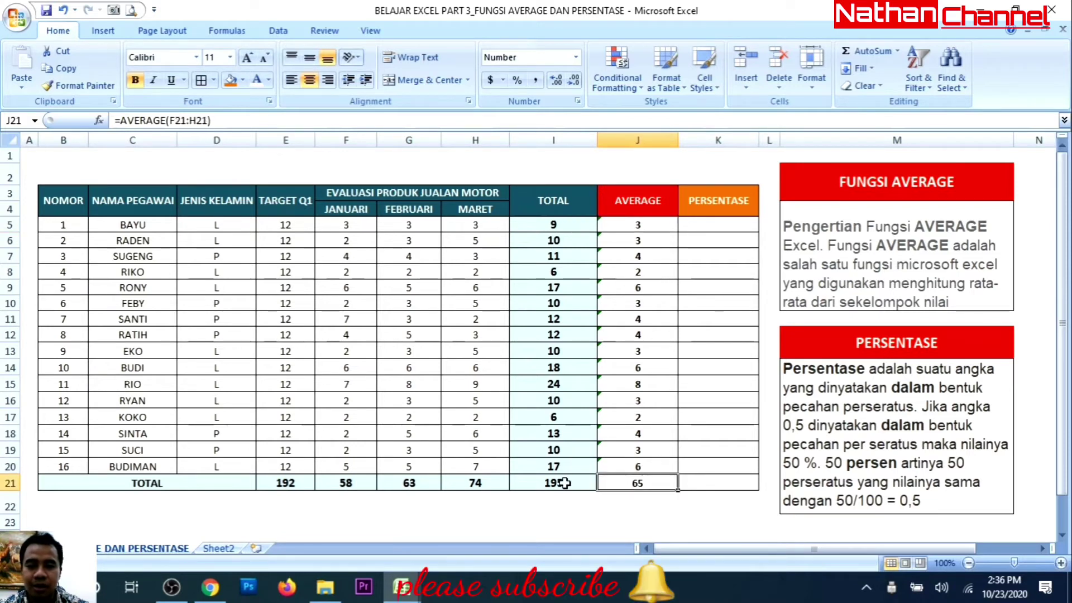
Copy the formatting of the grand total cell I21 to the average cell J21 with Format Painter.
{"action": "left_click", "coordinate": [558, 482]}
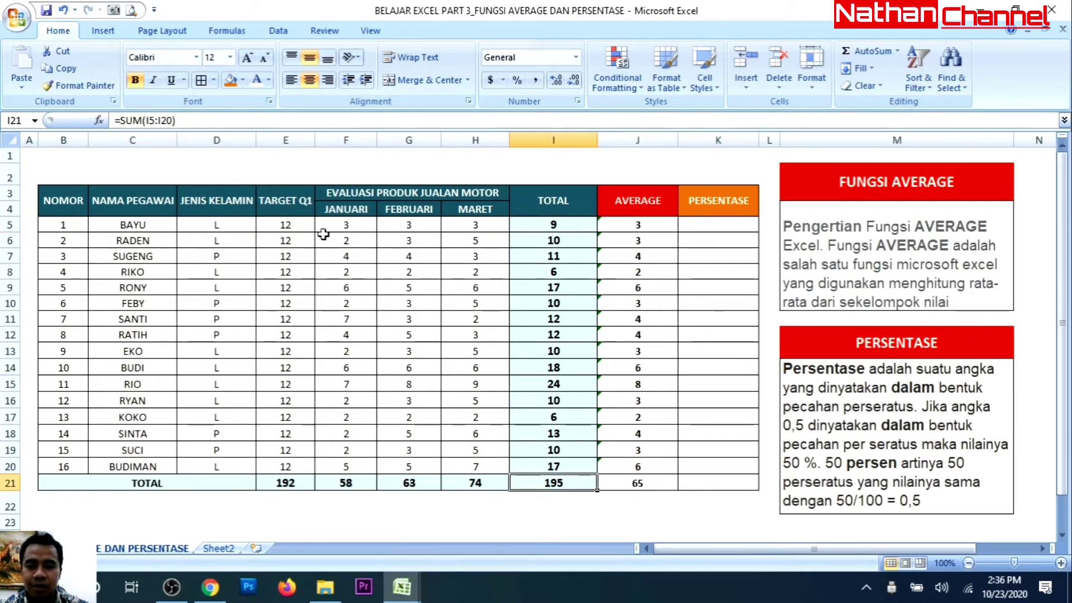
{"action": "left_click", "coordinate": [628, 483]}
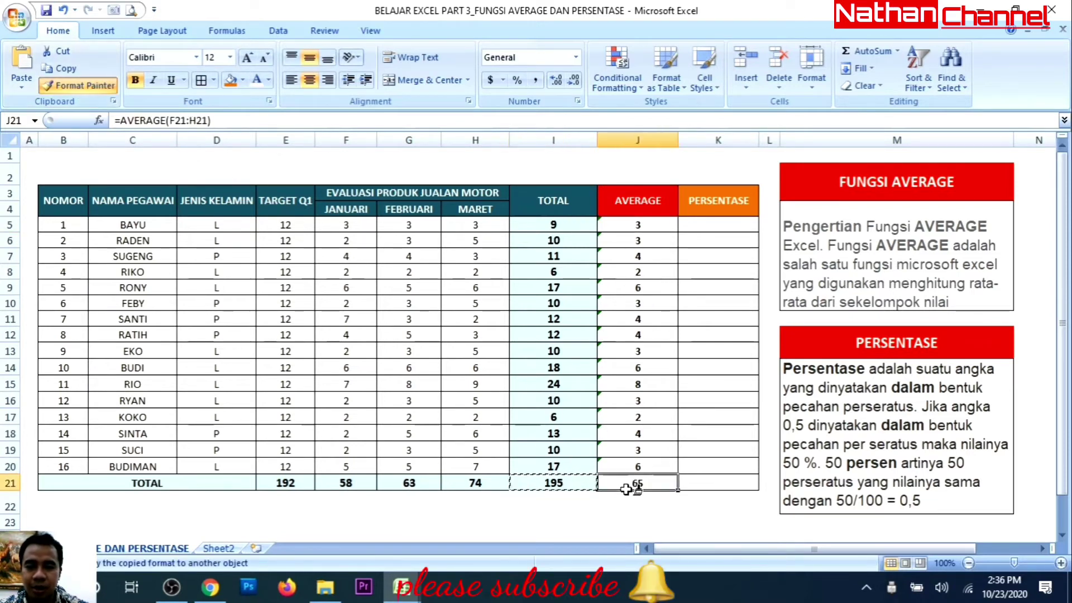
{"action": "left_click", "coordinate": [719, 480]}
Enter the formula =I5/E5 in K5 to divide the first employee's total by the Q1 target.
{"action": "left_click", "coordinate": [744, 197]}
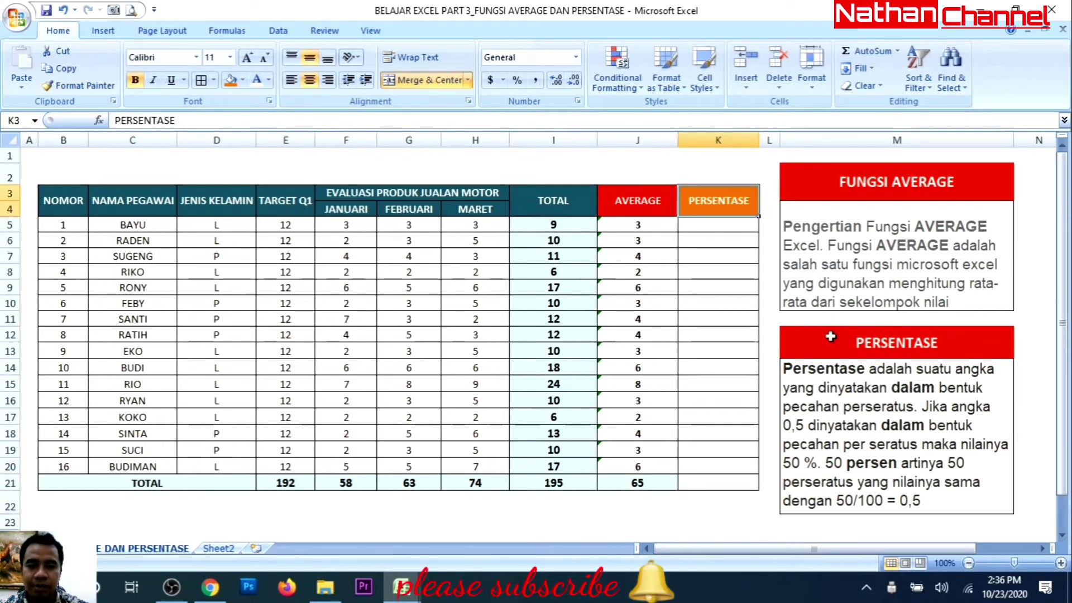
{"action": "left_click", "coordinate": [829, 342]}
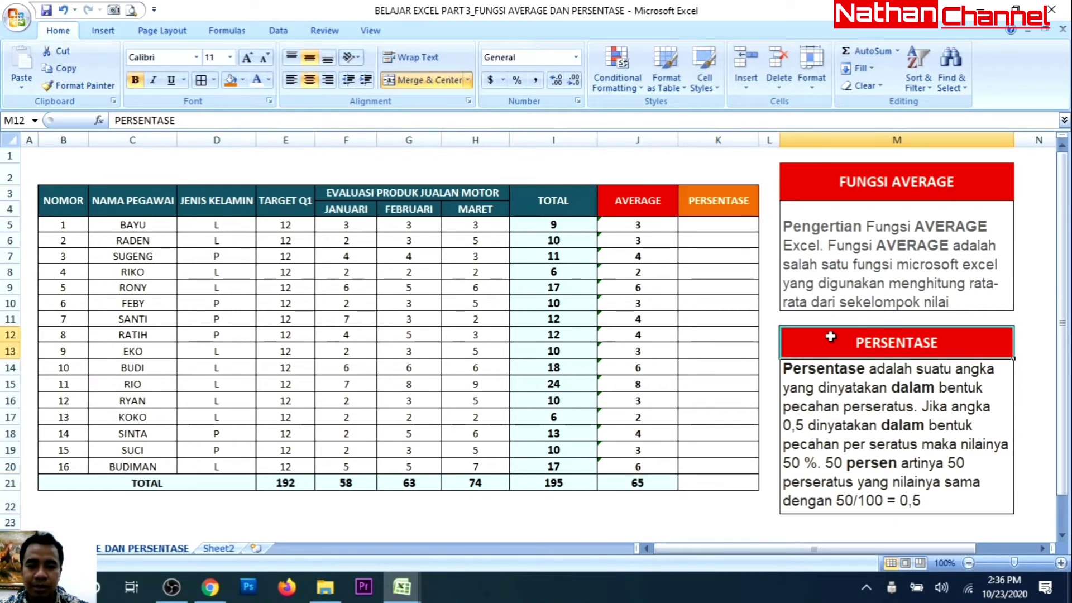
{"action": "left_click", "coordinate": [700, 224]}
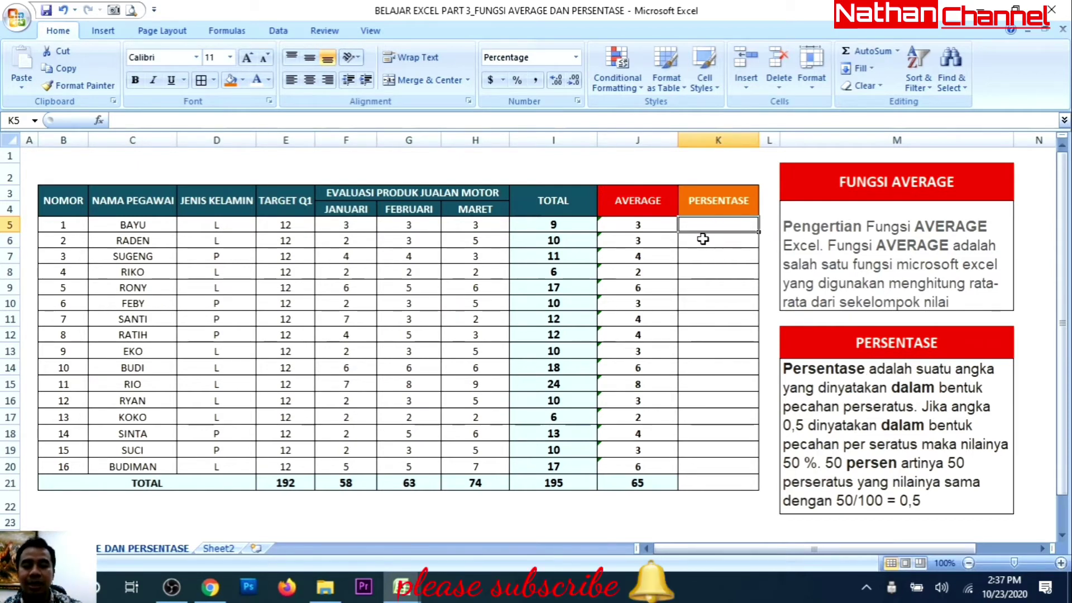
{"action": "type", "text": "="}
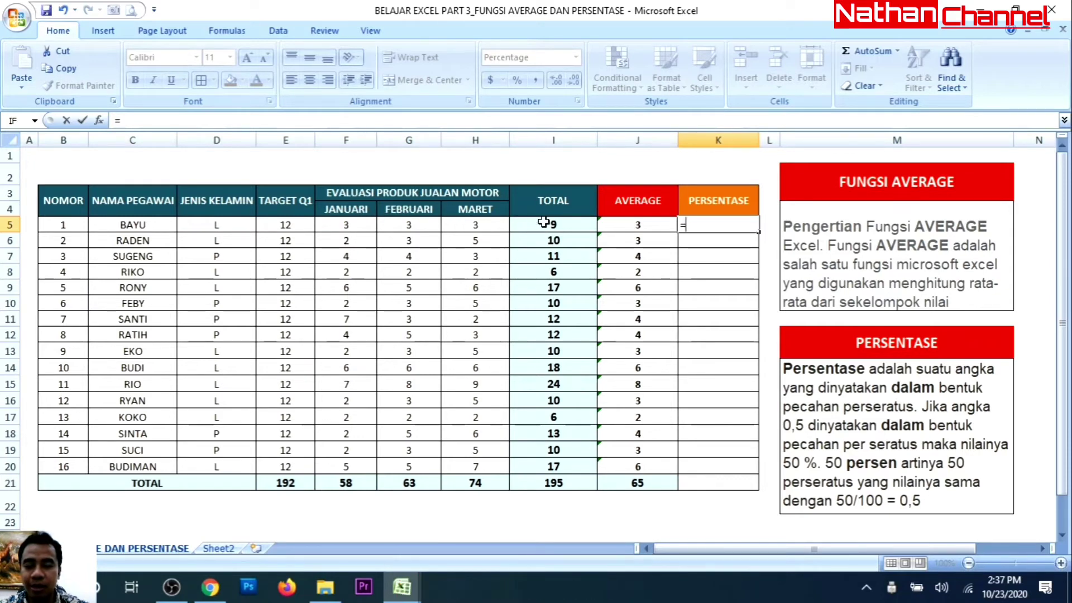
{"action": "left_click", "coordinate": [579, 226]}
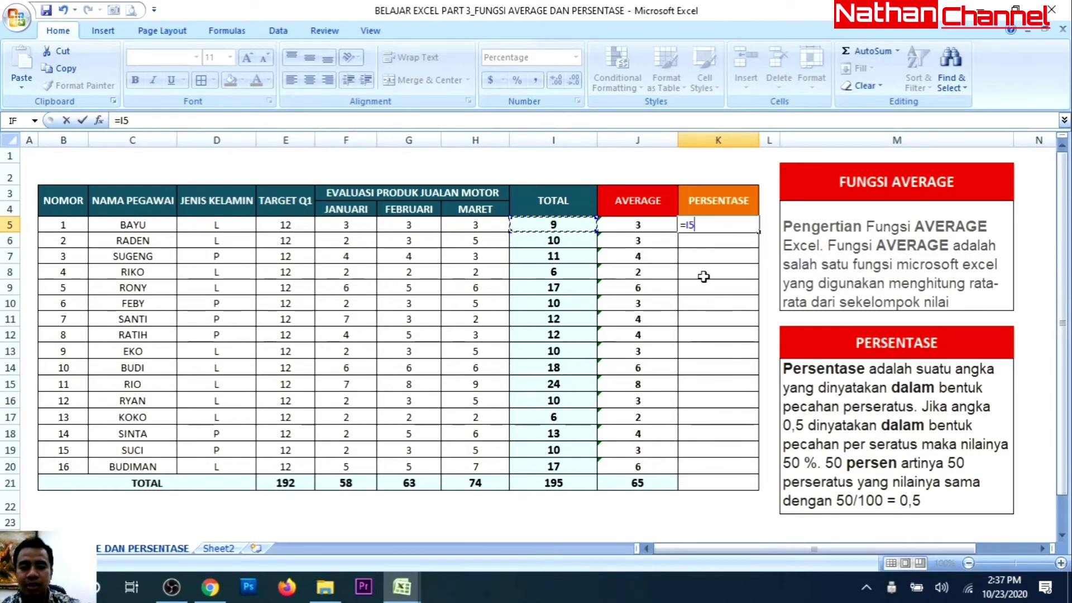
{"action": "type", "text": "/"}
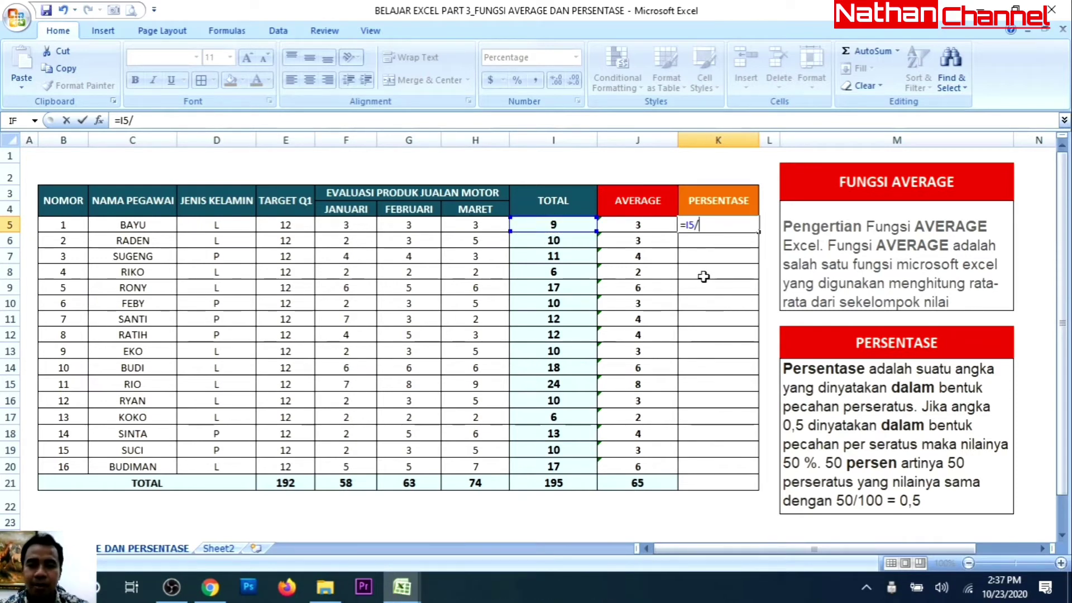
{"action": "left_click", "coordinate": [300, 225]}
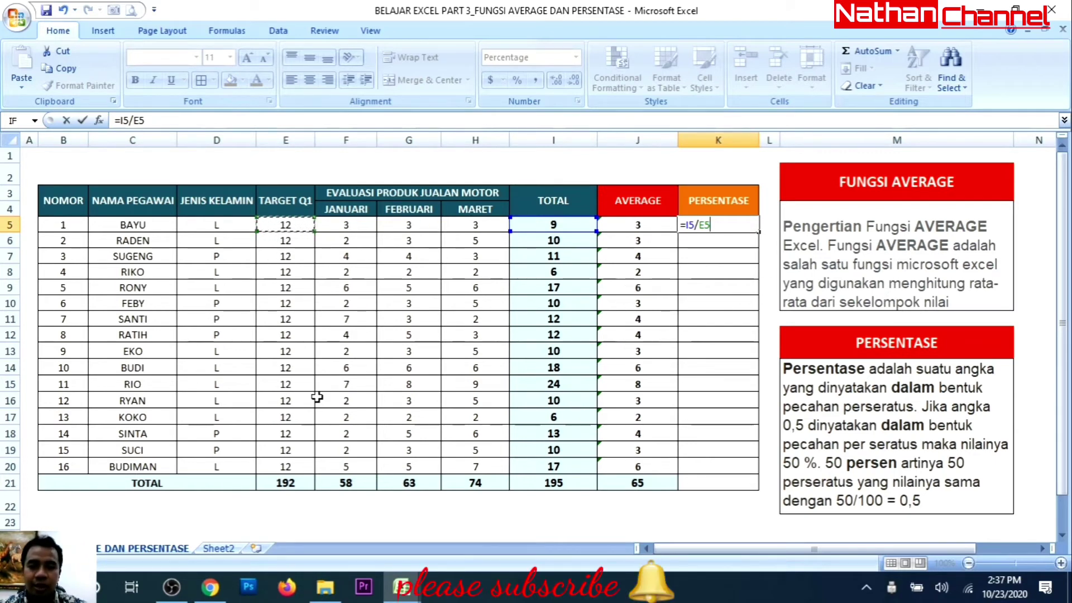
{"action": "key", "text": "Return"}
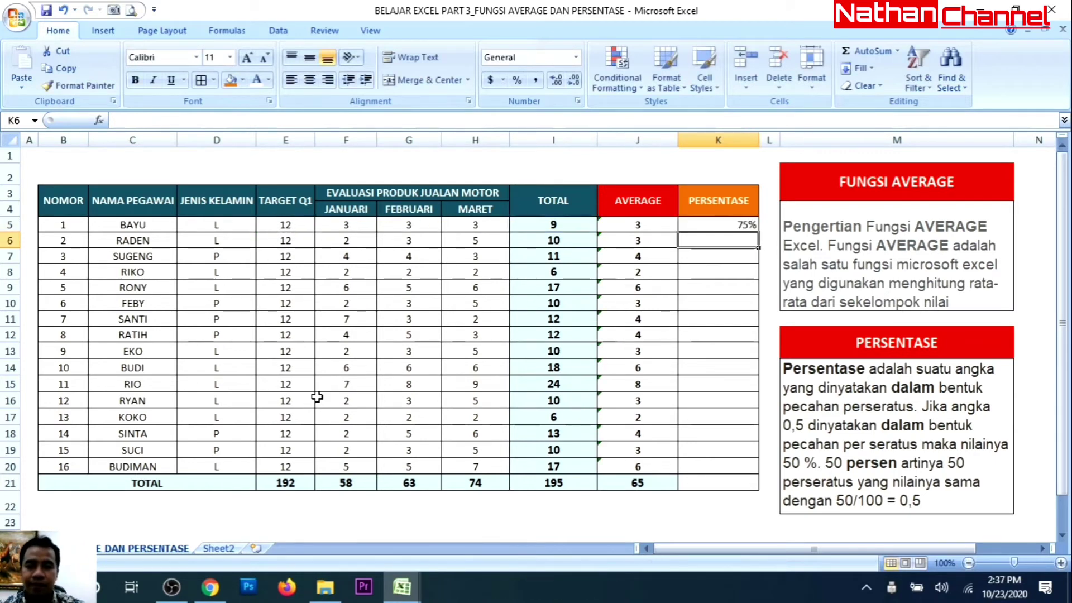
Switch the number format of K5 to General and back to Percentage with two decimals.
{"action": "left_click", "coordinate": [707, 225]}
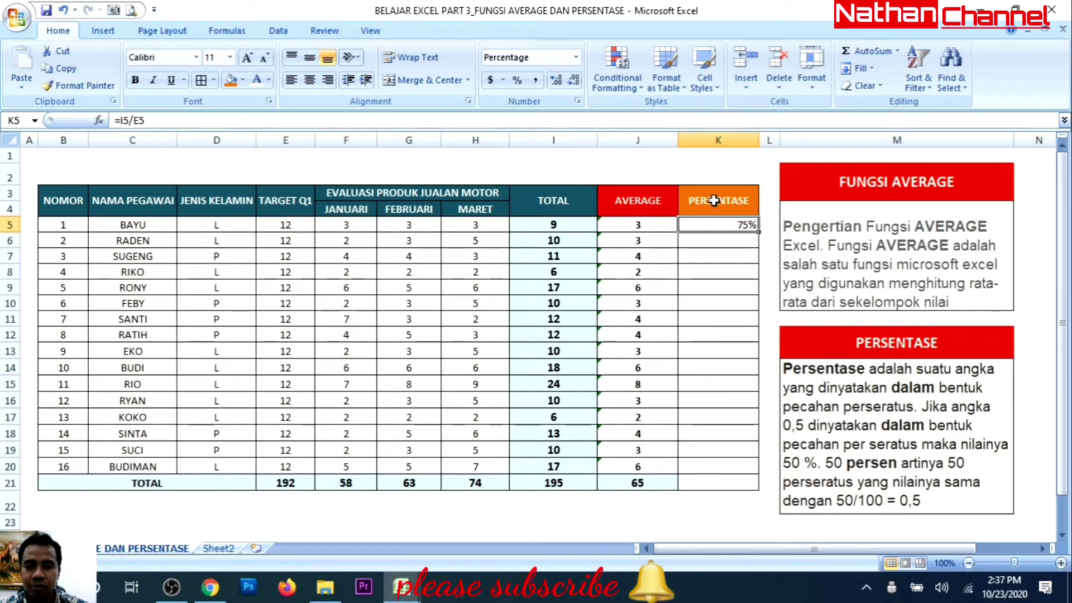
{"action": "left_click", "coordinate": [577, 56]}
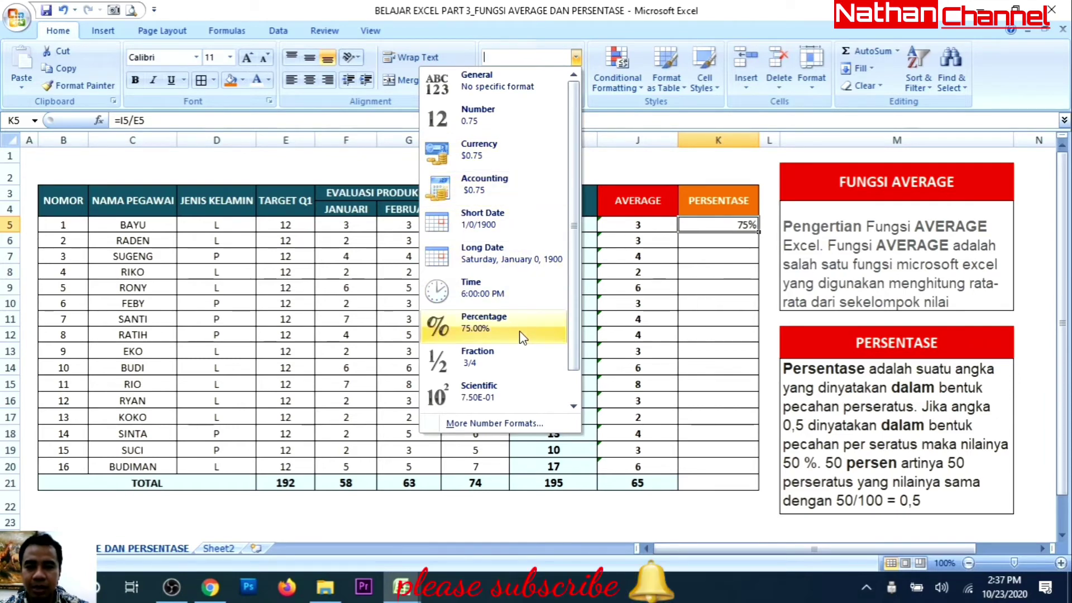
{"action": "left_click", "coordinate": [503, 84]}
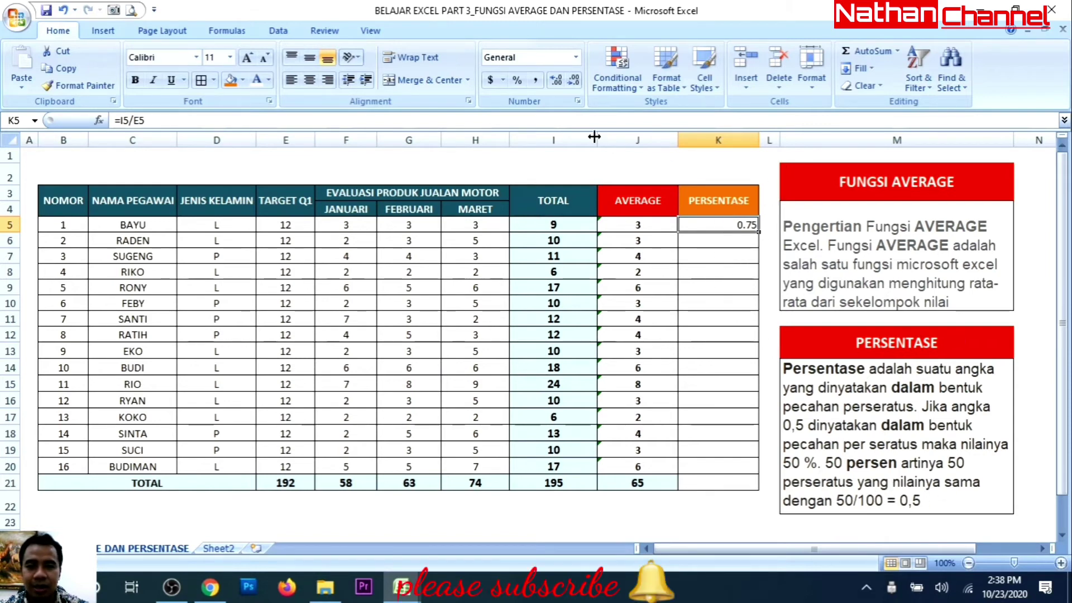
{"action": "left_click", "coordinate": [576, 57]}
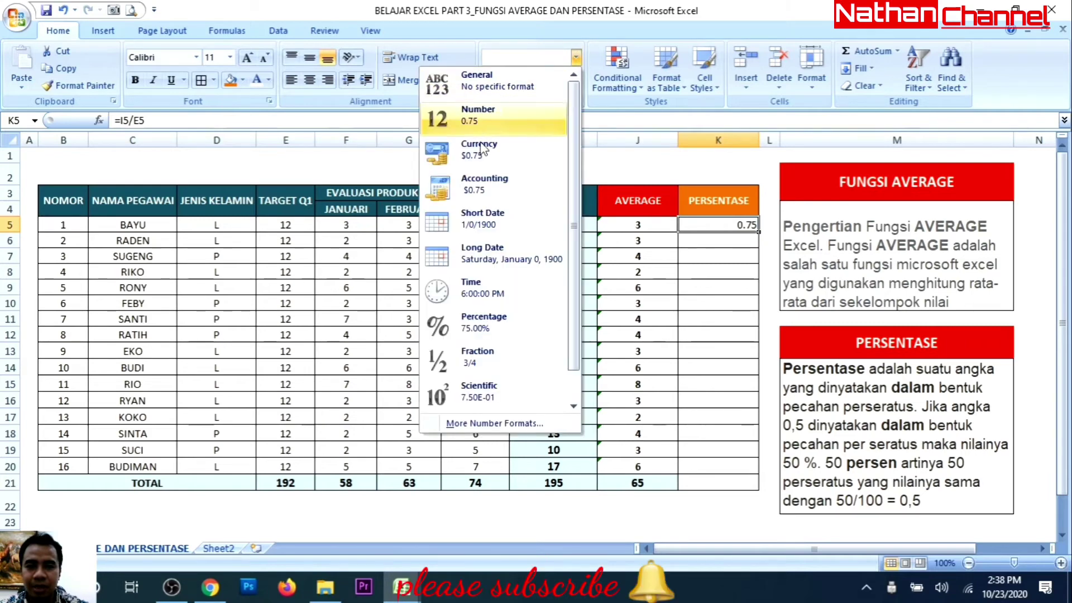
{"action": "left_click", "coordinate": [509, 335]}
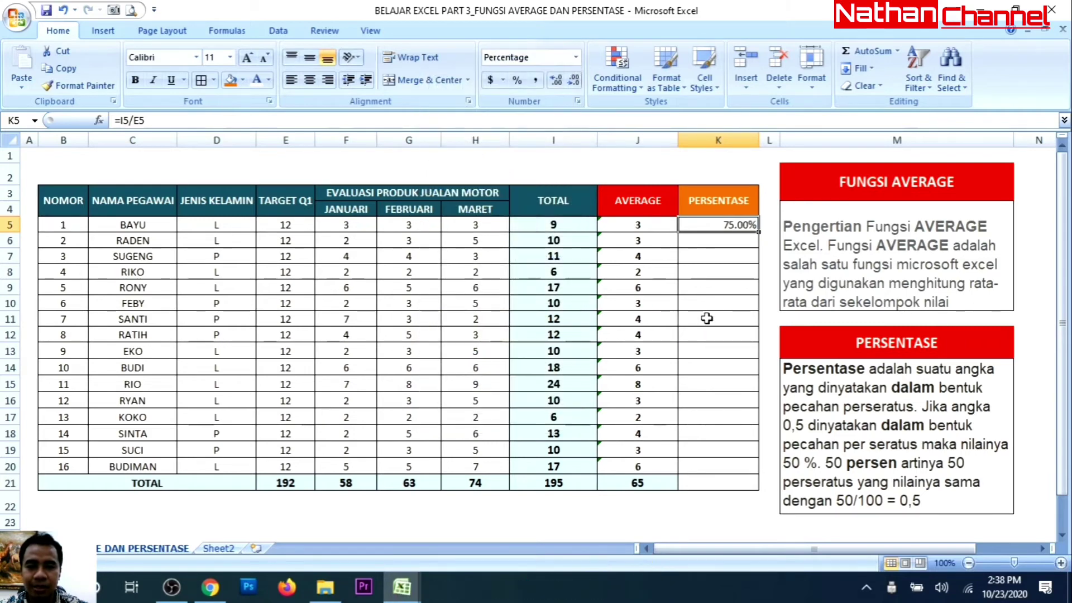
Reduce K5 to one decimal place and fill its percentage formula down through the TOTAL row, K21.
{"action": "left_click", "coordinate": [573, 81]}
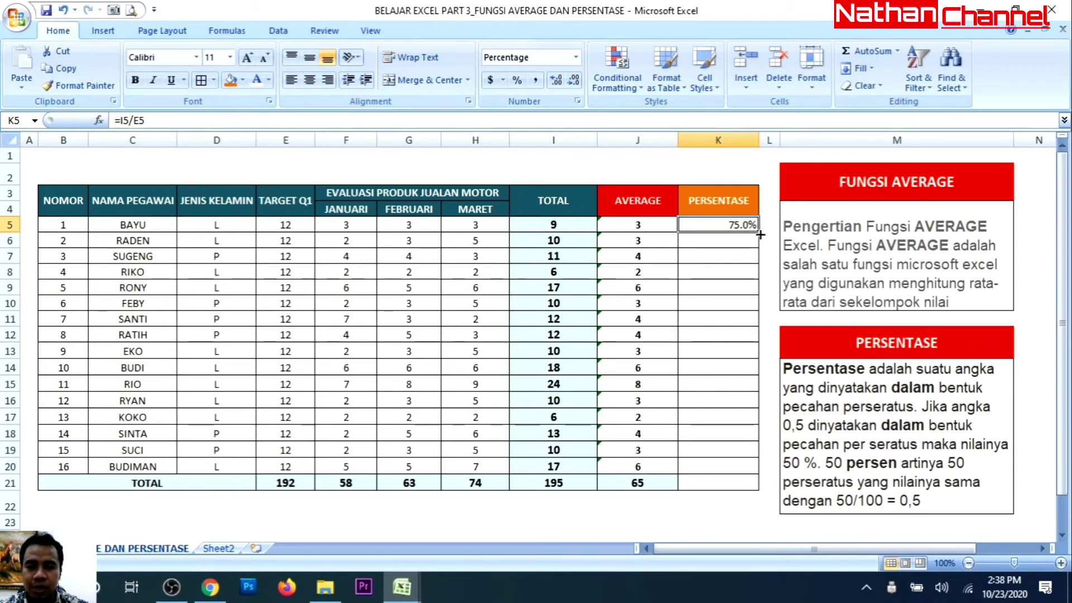
{"action": "left_click_drag", "start_coordinate": [760, 233], "coordinate": [736, 484]}
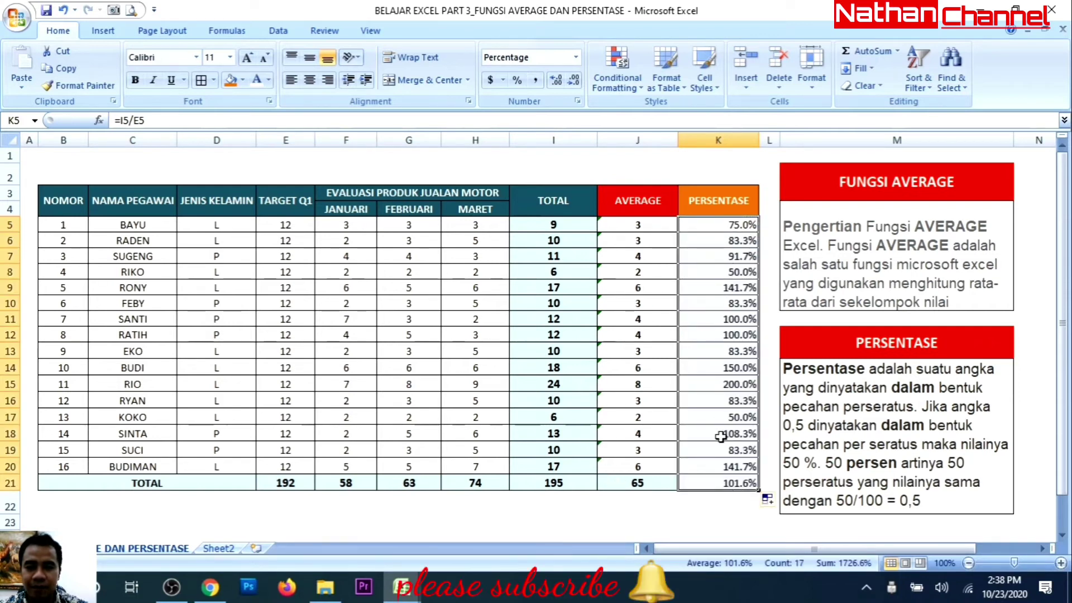
Copy the formatting of the total average cell J21 to K21 with Format Painter and set K21 to the Percentage format.
{"action": "left_click", "coordinate": [650, 484]}
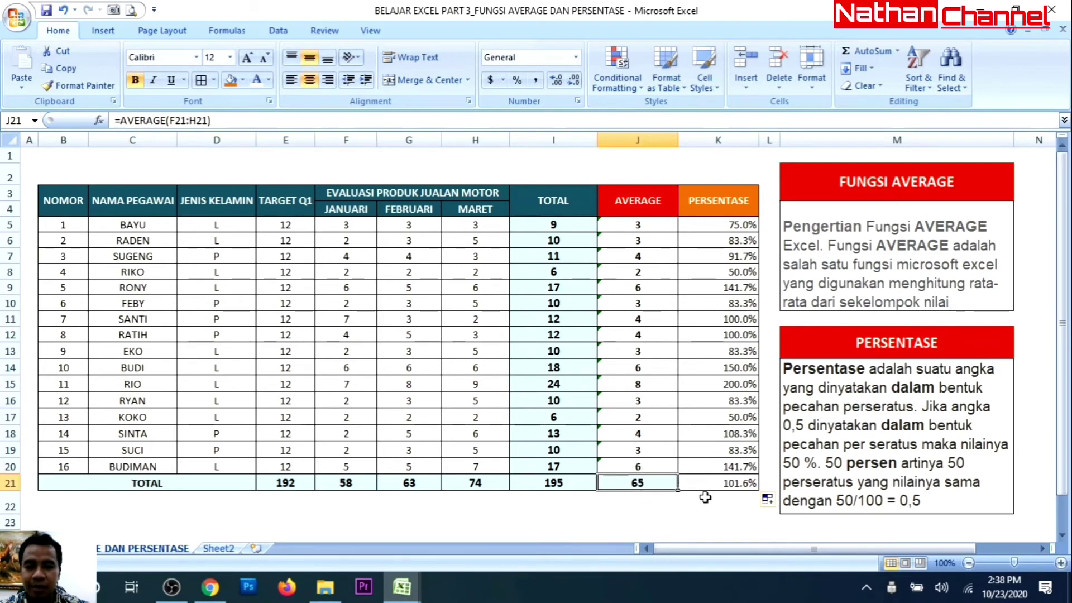
{"action": "left_click", "coordinate": [86, 89]}
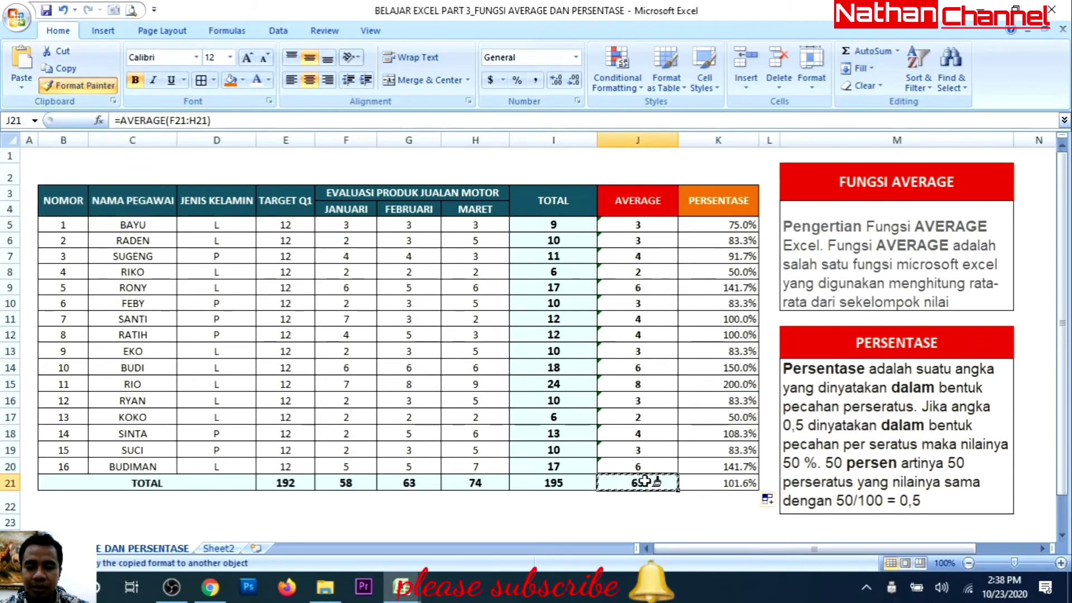
{"action": "left_click", "coordinate": [710, 486]}
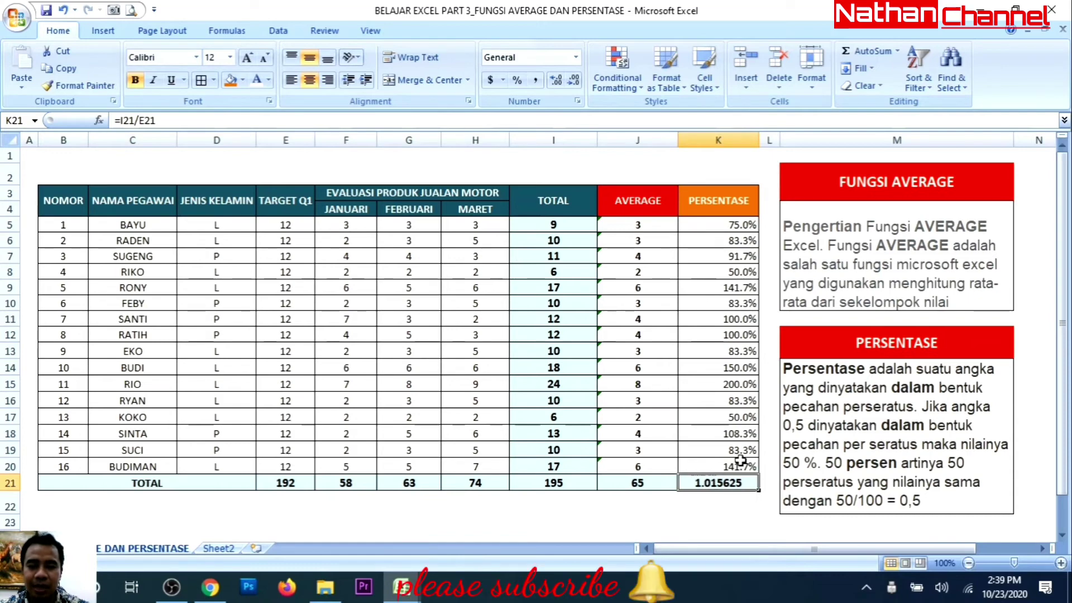
{"action": "left_click", "coordinate": [576, 58]}
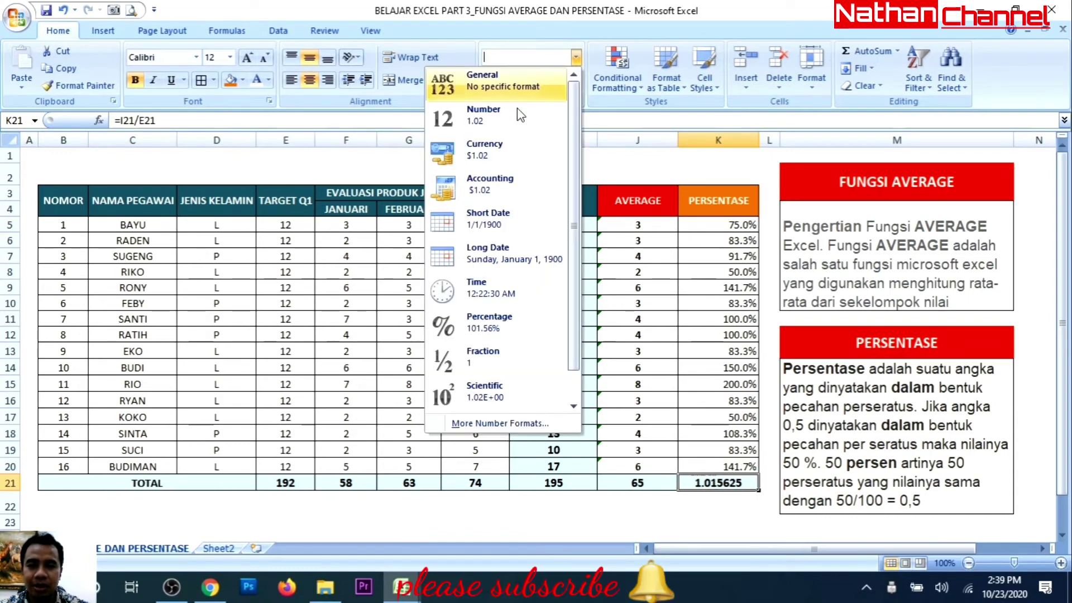
{"action": "left_click", "coordinate": [492, 323]}
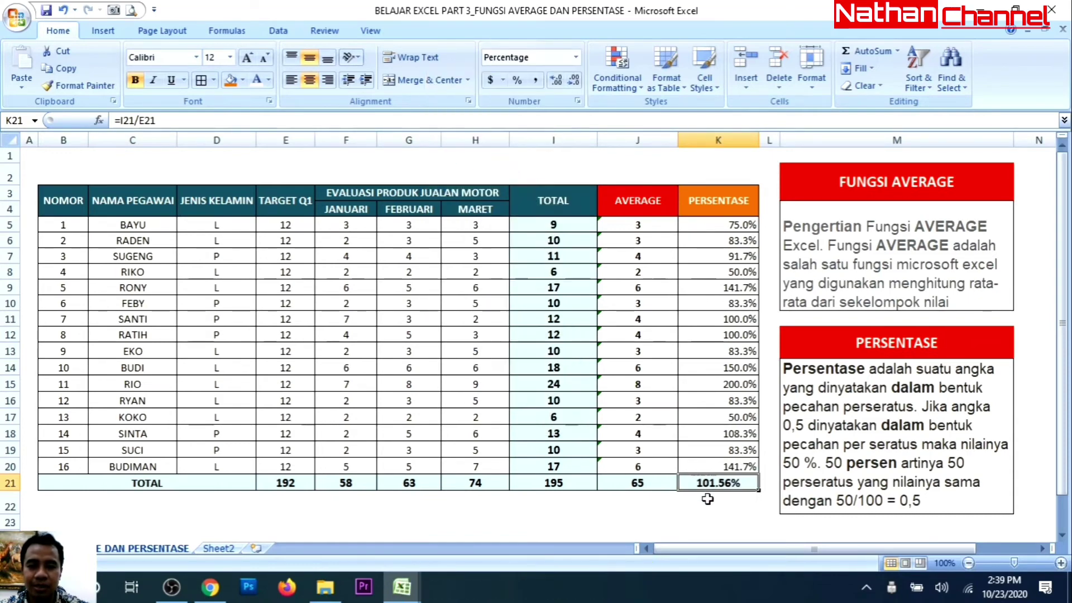
Make the employee percentages in K5:K20 bold and center them horizontally.
{"action": "left_click_drag", "start_coordinate": [706, 224], "coordinate": [709, 467]}
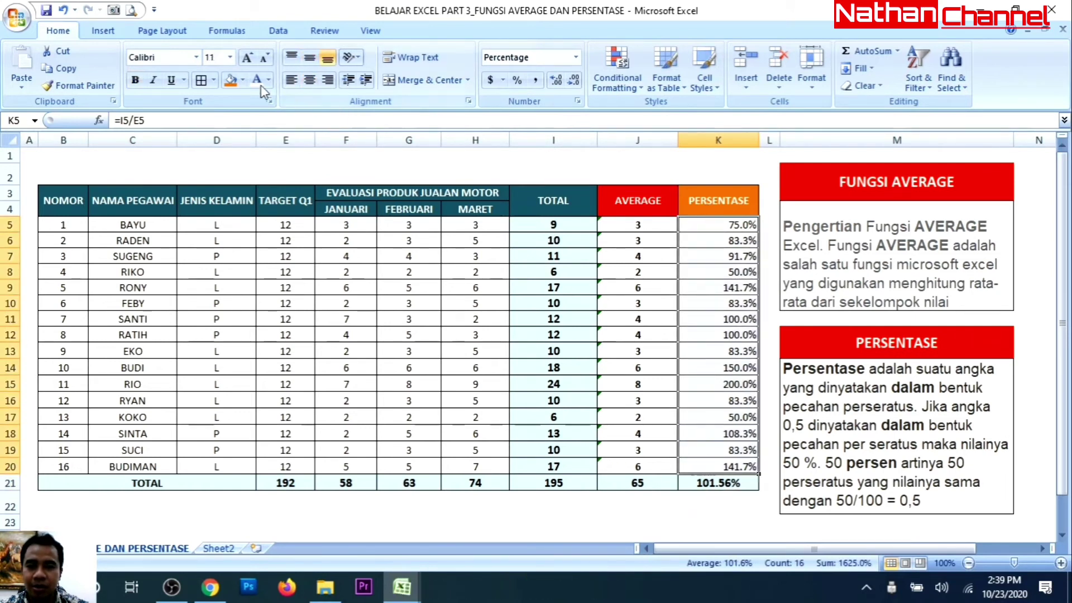
{"action": "left_click", "coordinate": [135, 80]}
{"action": "left_click", "coordinate": [310, 81]}
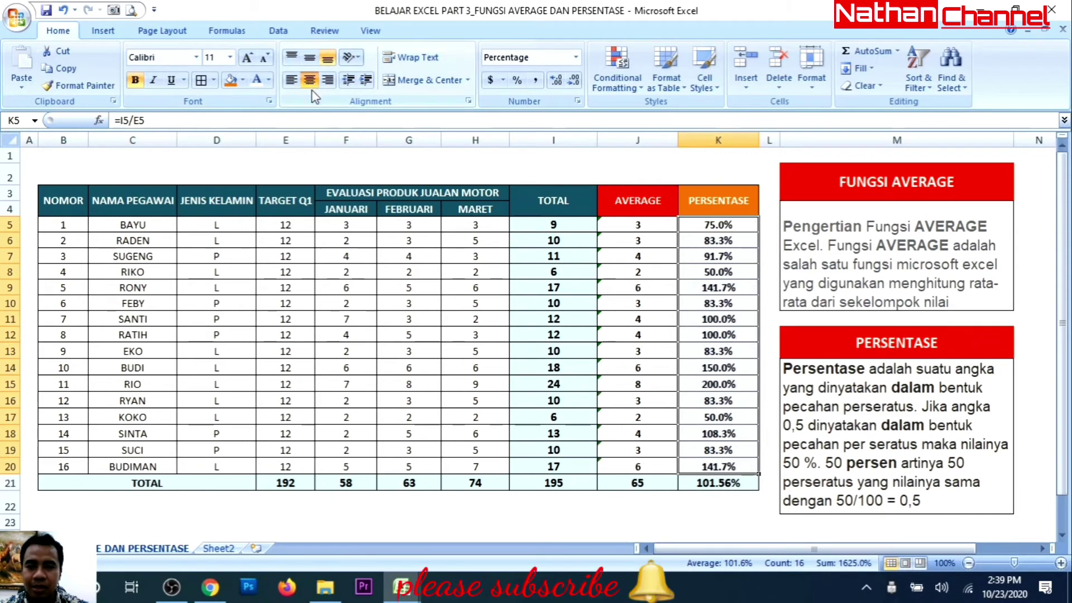
{"action": "left_click", "coordinate": [712, 509]}
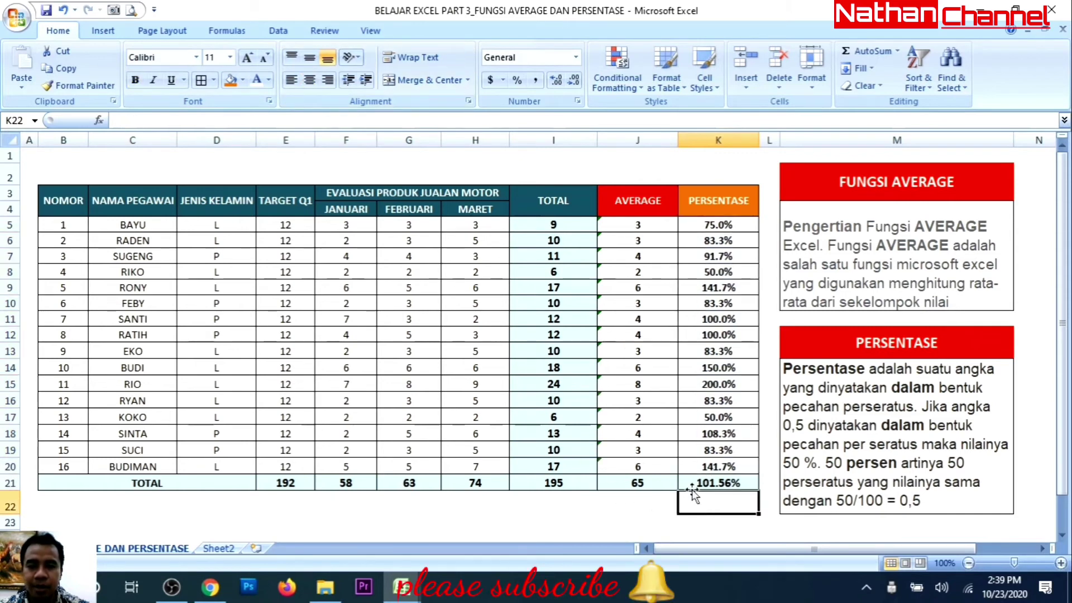
Review the first employee's name, average, total and percentage of target in row 5.
{"action": "left_click", "coordinate": [705, 226]}
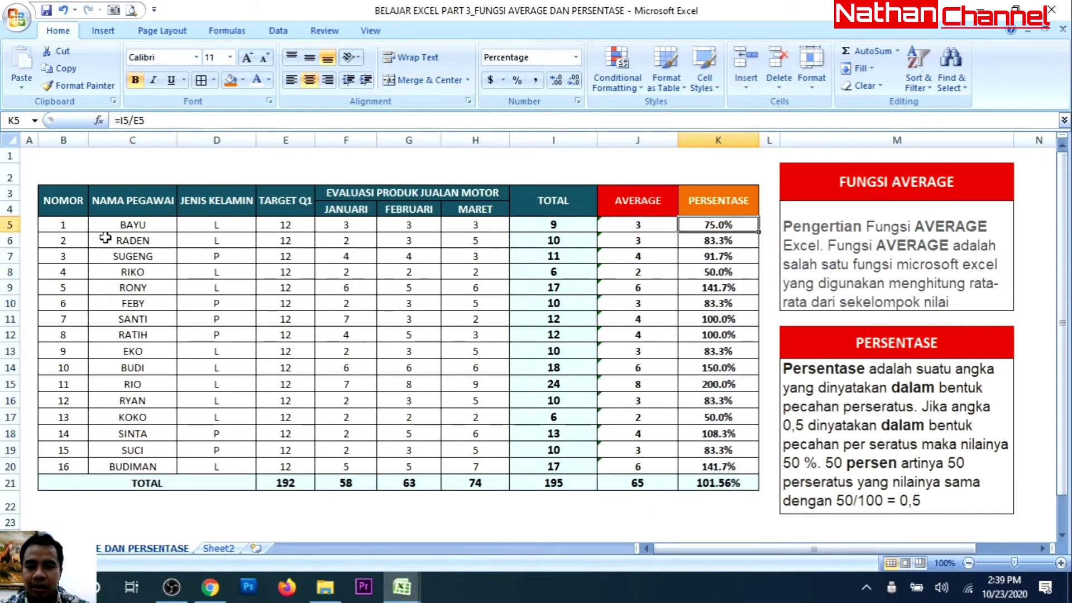
{"action": "left_click", "coordinate": [135, 225]}
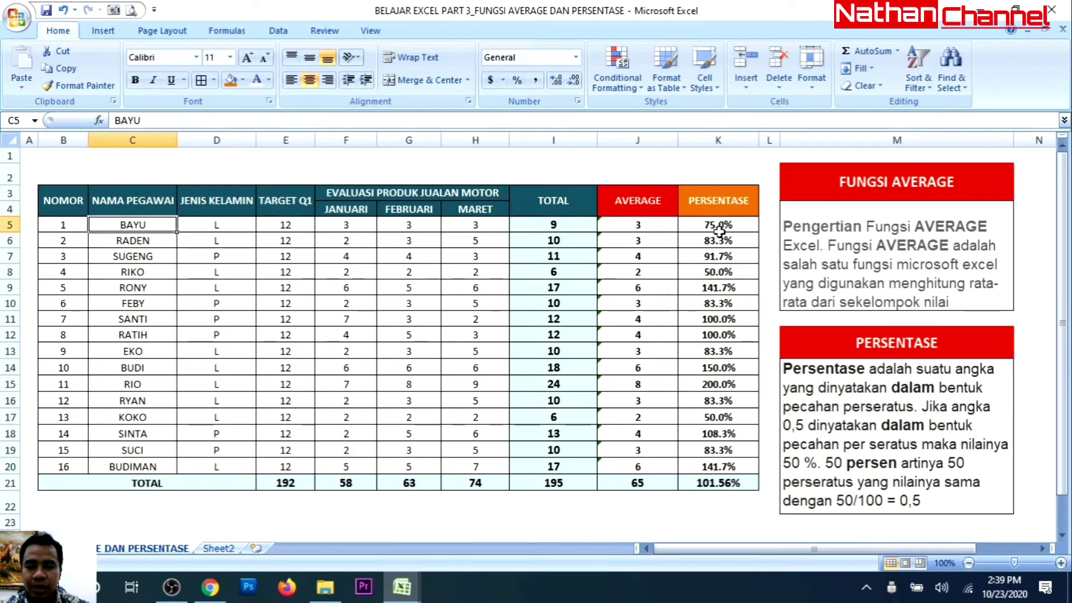
{"action": "left_click", "coordinate": [638, 223]}
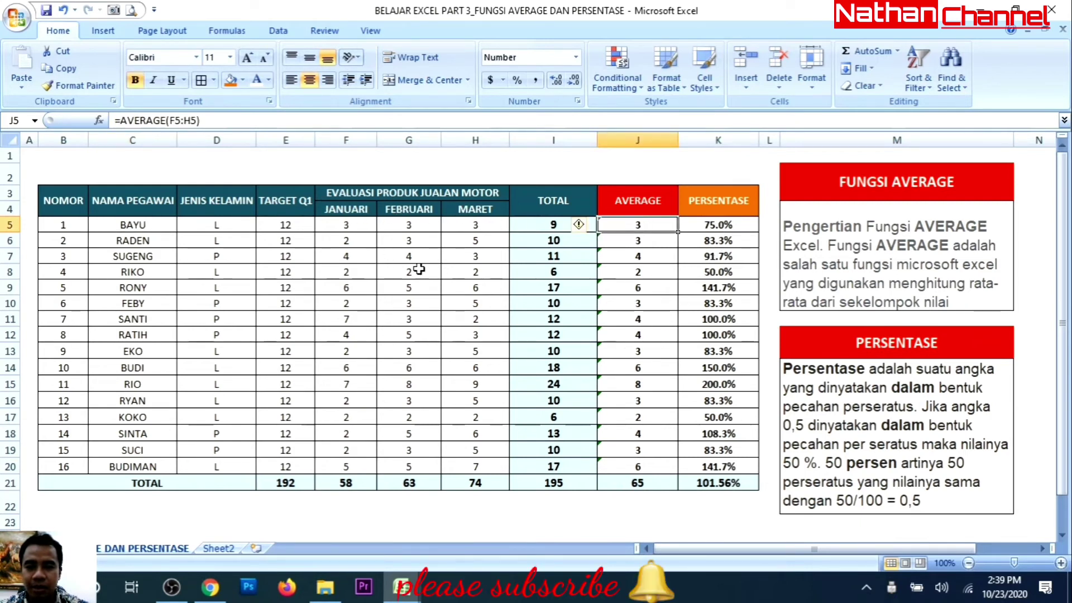
{"action": "left_click", "coordinate": [699, 225]}
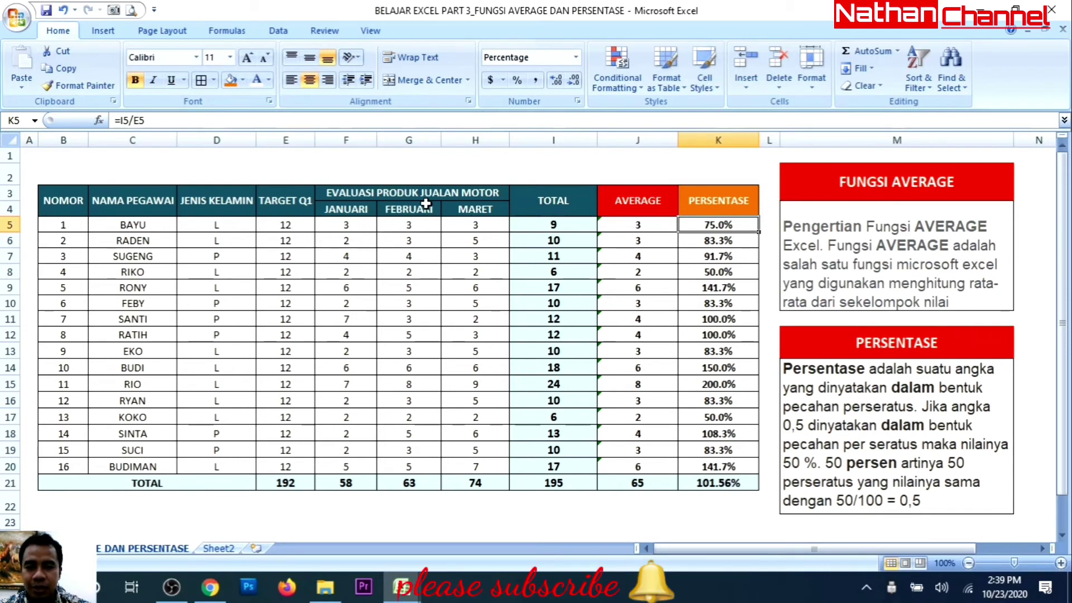
{"action": "left_click", "coordinate": [574, 225]}
{"action": "left_click", "coordinate": [735, 225]}
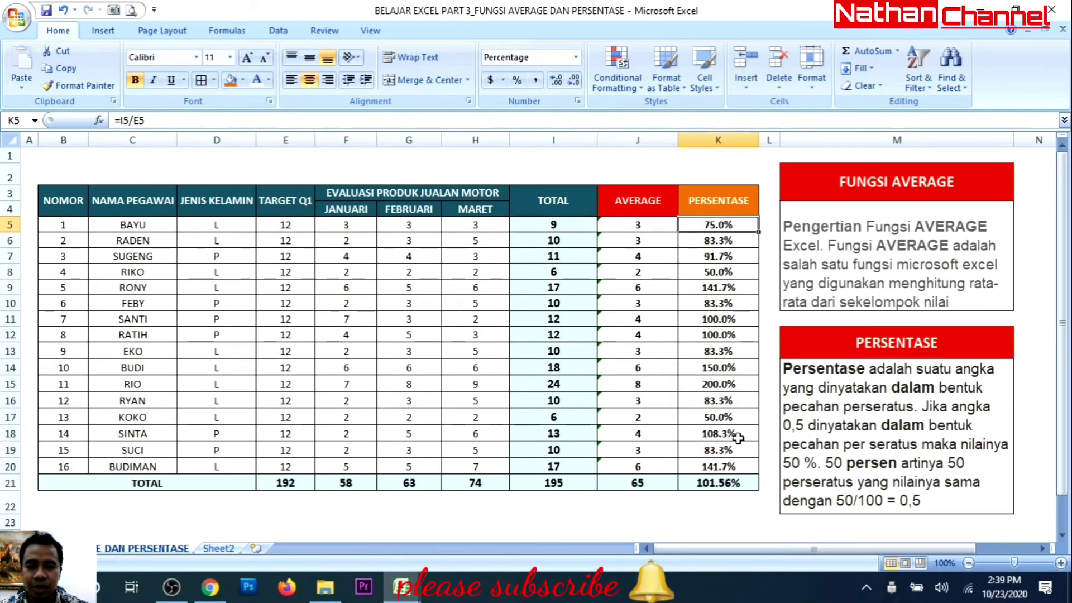
Compare the last employee's Q1 target, total and percentage in row 20, and look over the percentages in K5:K20.
{"action": "left_click", "coordinate": [726, 464]}
{"action": "left_click", "coordinate": [174, 468]}
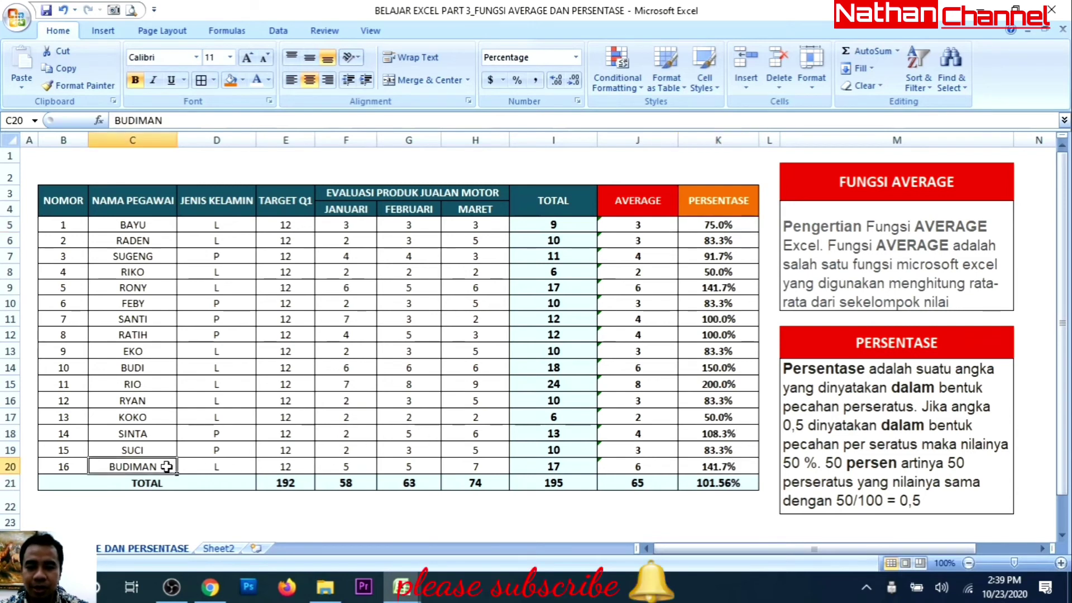
{"action": "left_click", "coordinate": [699, 467]}
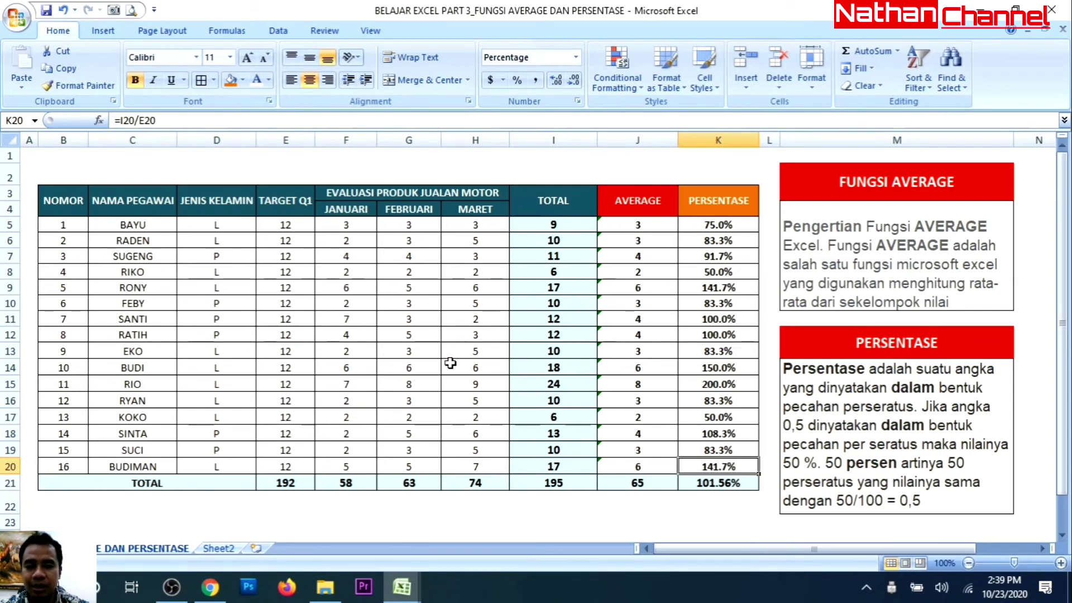
{"action": "left_click", "coordinate": [303, 468]}
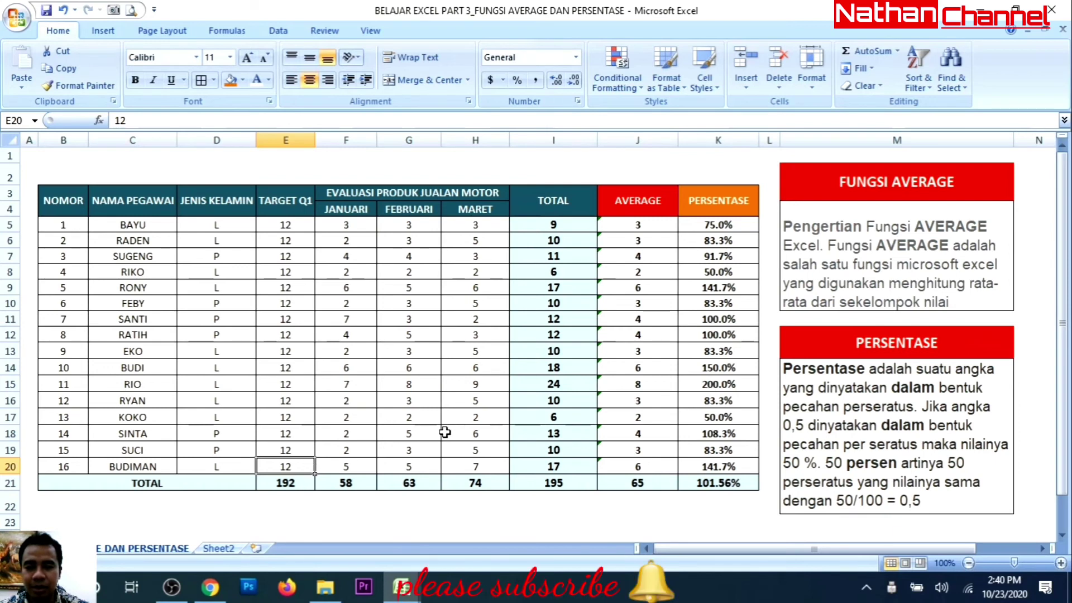
{"action": "left_click", "coordinate": [567, 468]}
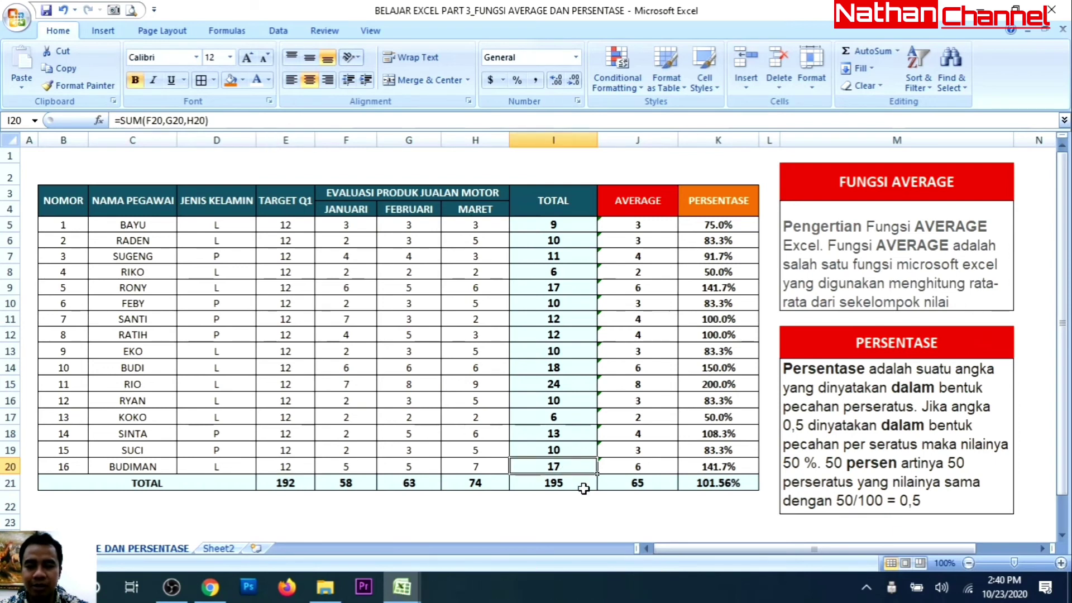
{"action": "left_click", "coordinate": [742, 467]}
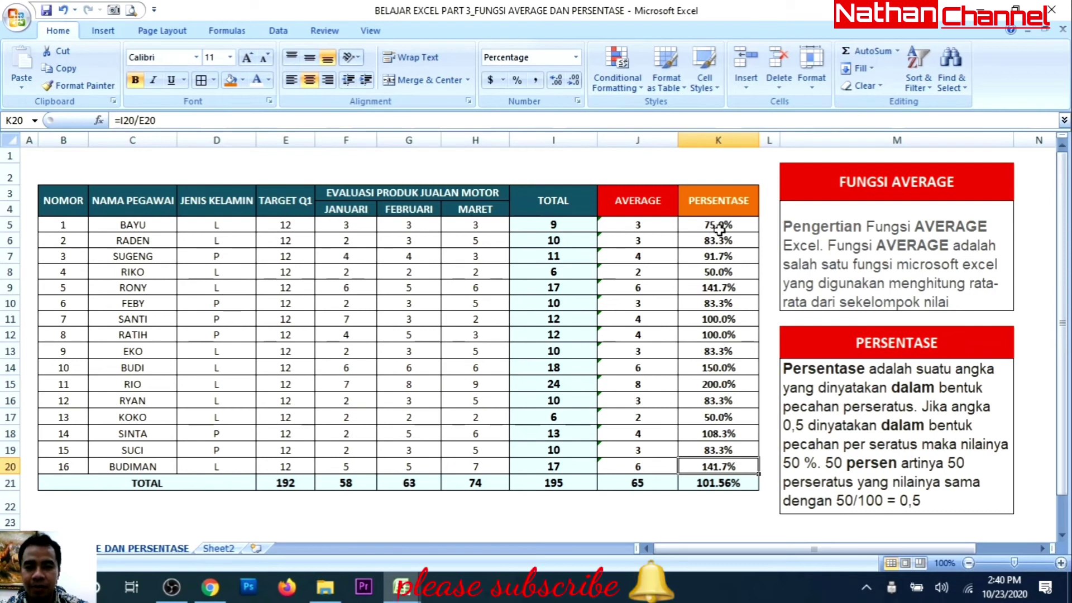
{"action": "left_click_drag", "start_coordinate": [720, 228], "coordinate": [725, 461]}
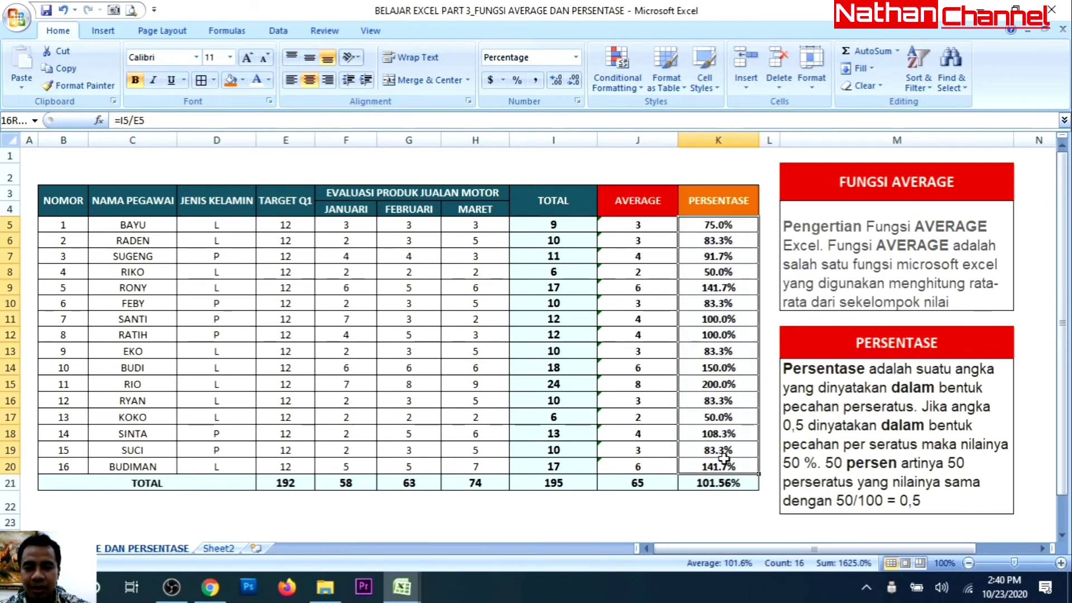
Examine the TOTAL row's target, monthly totals, average formula in J21 and overall percentage in K21.
{"action": "left_click", "coordinate": [282, 488]}
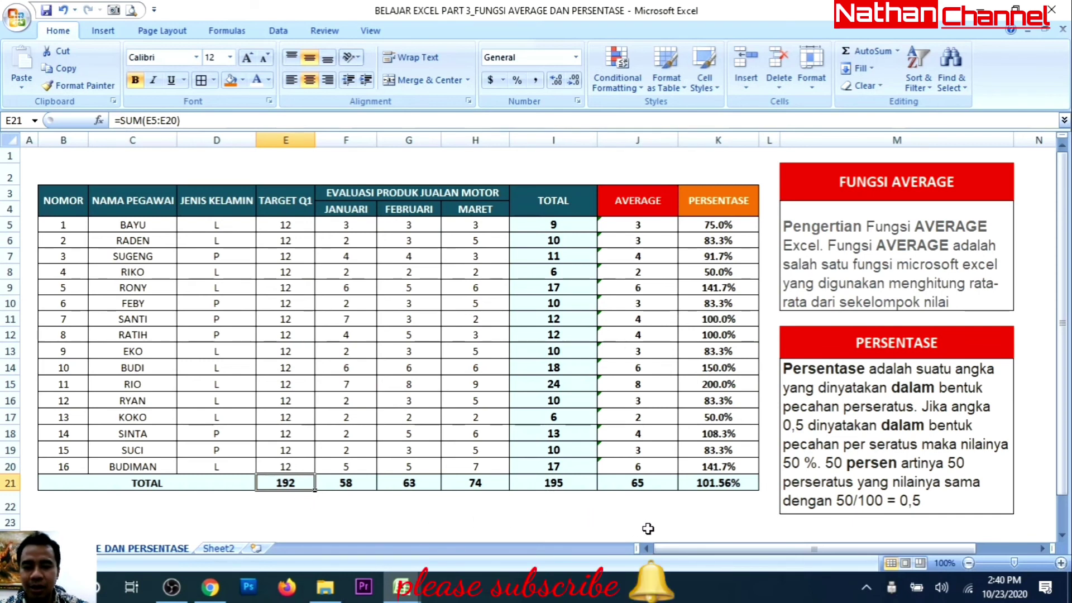
{"action": "left_click", "coordinate": [723, 482]}
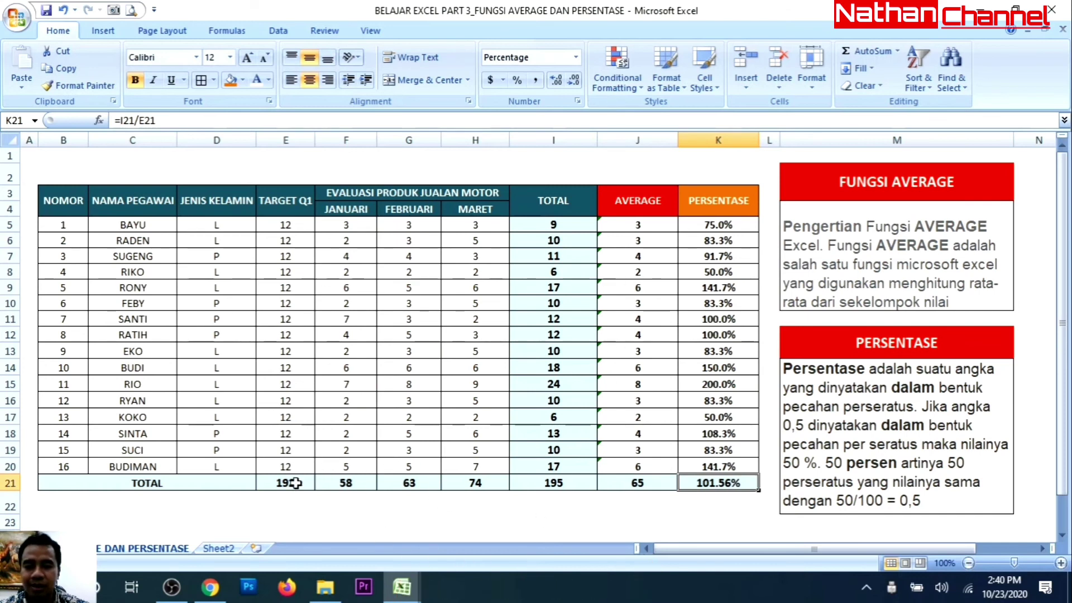
{"action": "left_click", "coordinate": [625, 484]}
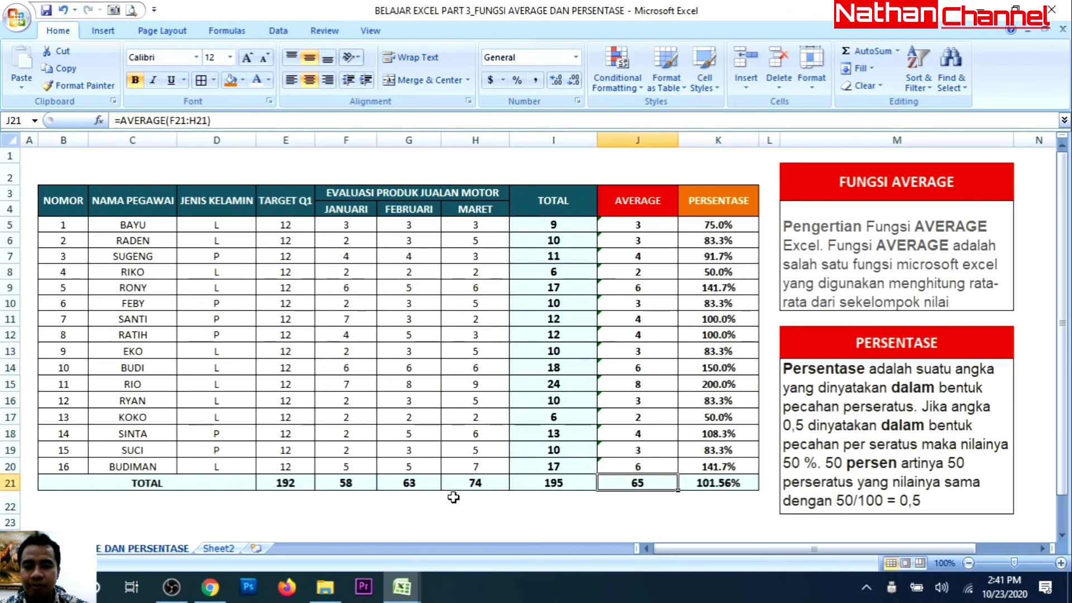
{"action": "double_click", "coordinate": [643, 483]}
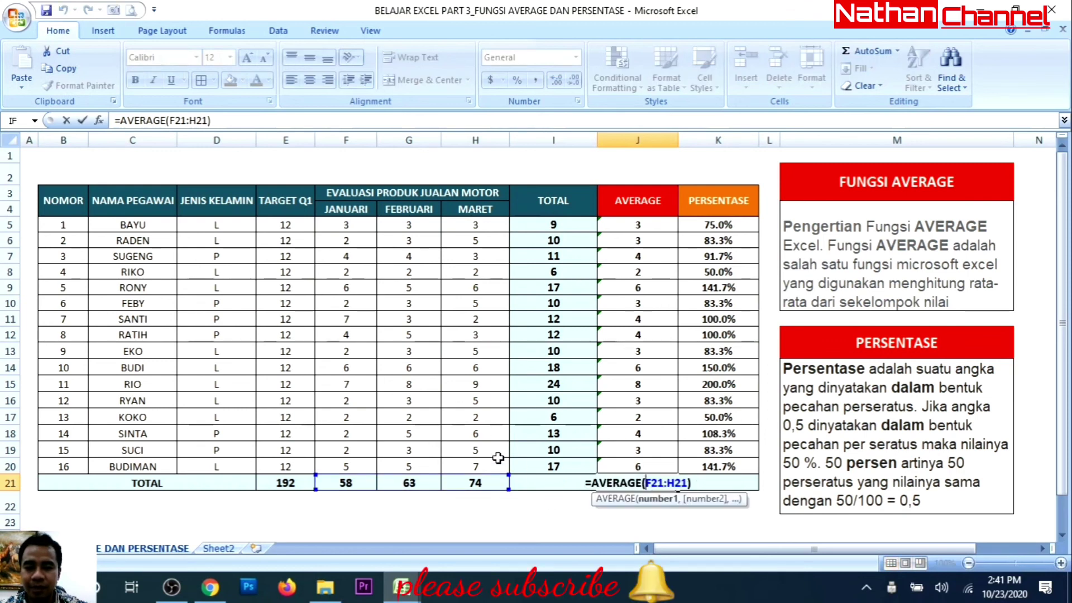
{"action": "key", "text": "Escape"}
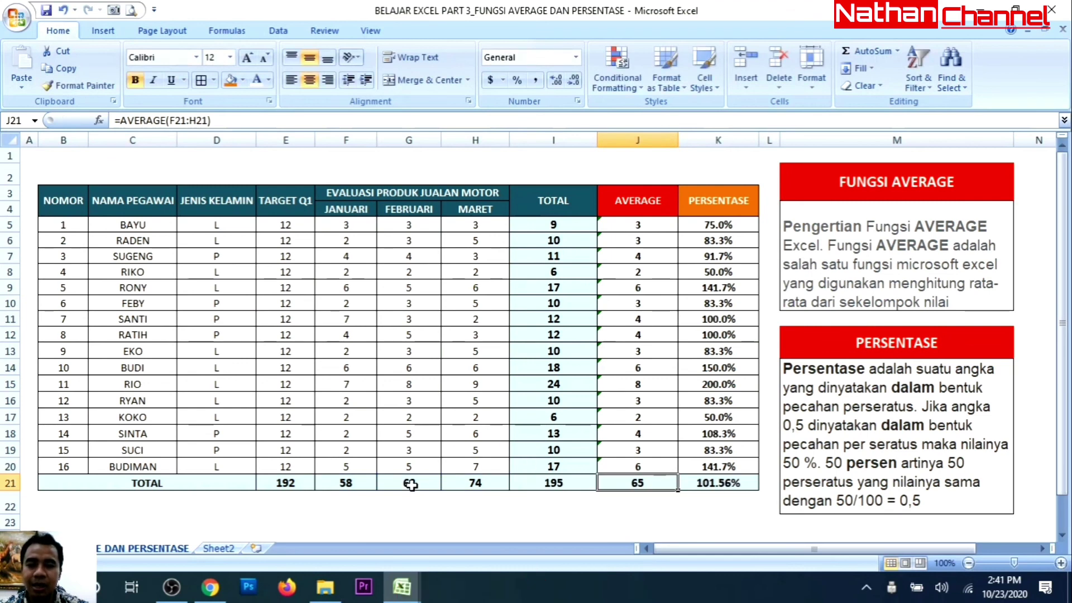
{"action": "left_click", "coordinate": [358, 484]}
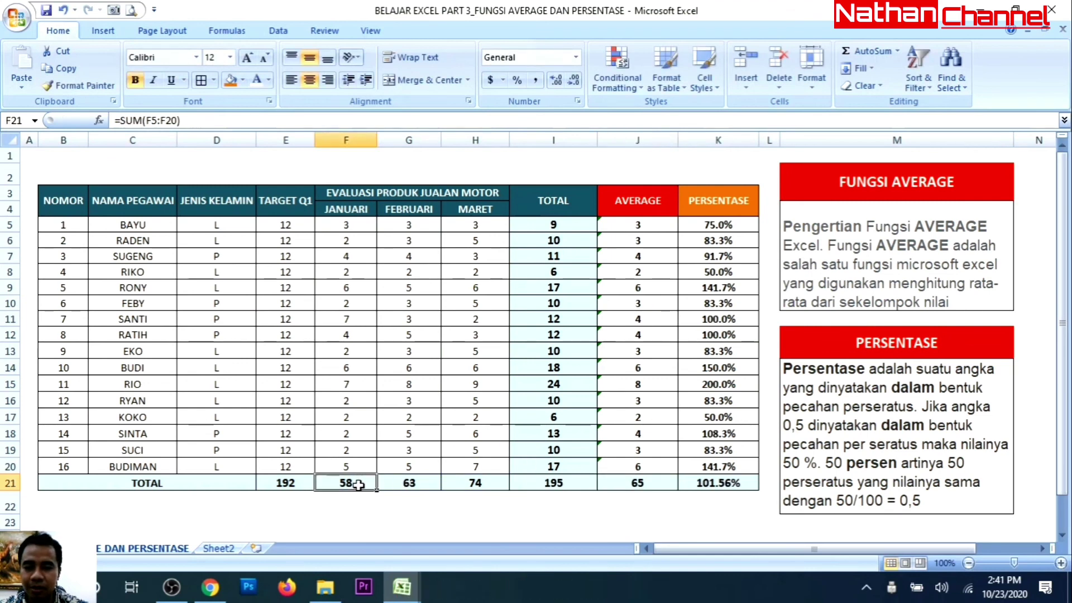
{"action": "left_click_drag", "start_coordinate": [358, 485], "coordinate": [478, 484]}
{"action": "left_click", "coordinate": [733, 484]}
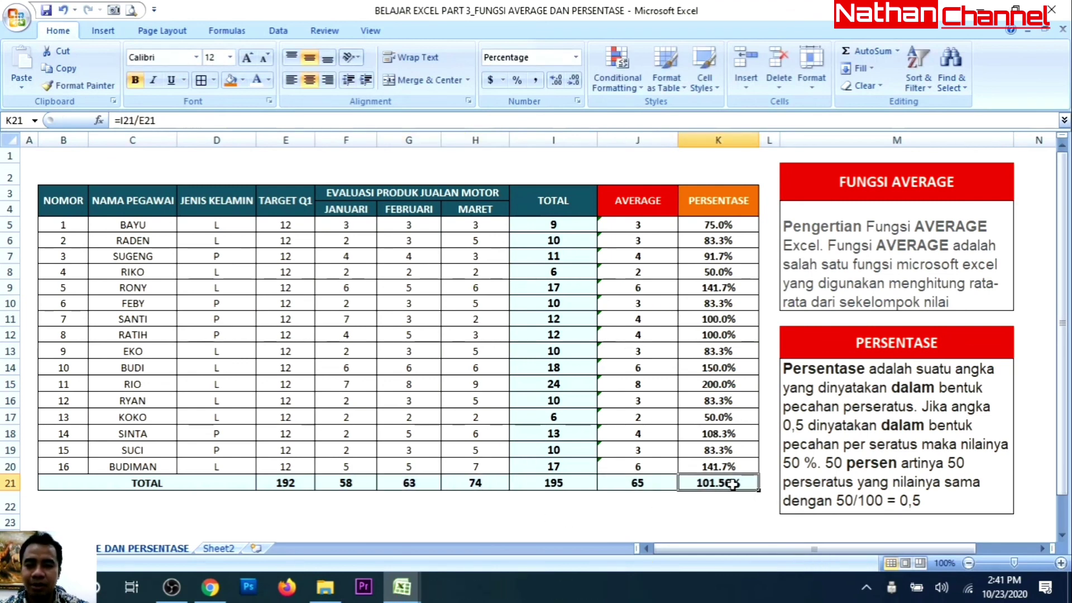
{"action": "left_click", "coordinate": [297, 500]}
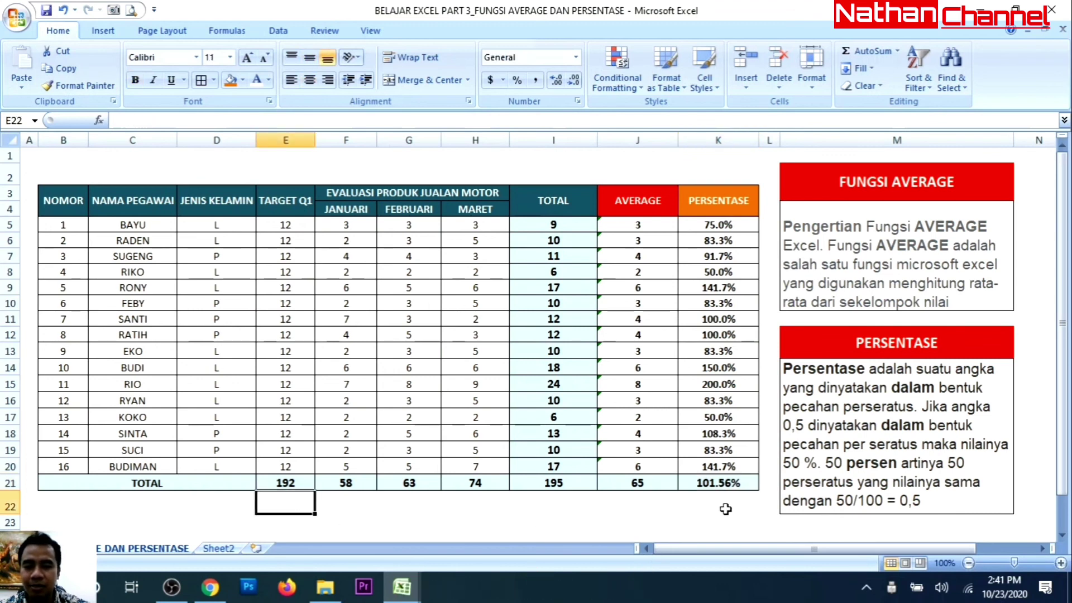
{"action": "left_click", "coordinate": [725, 508]}
{"action": "left_click_drag", "start_coordinate": [179, 494], "coordinate": [702, 501]}
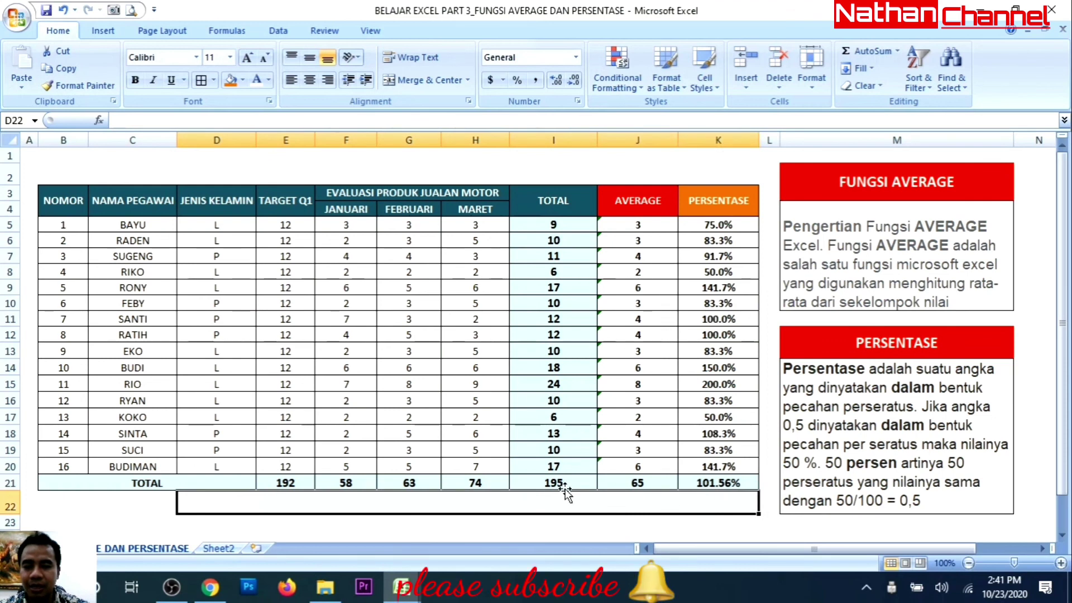
{"action": "left_click_drag", "start_coordinate": [126, 506], "coordinate": [661, 506]}
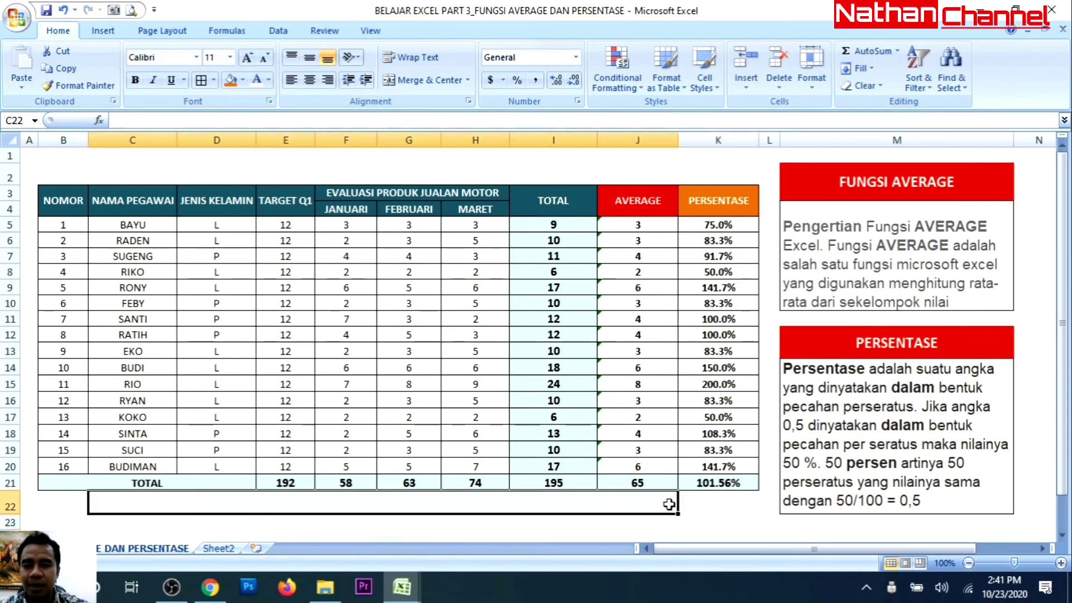
{"action": "left_click", "coordinate": [704, 501]}
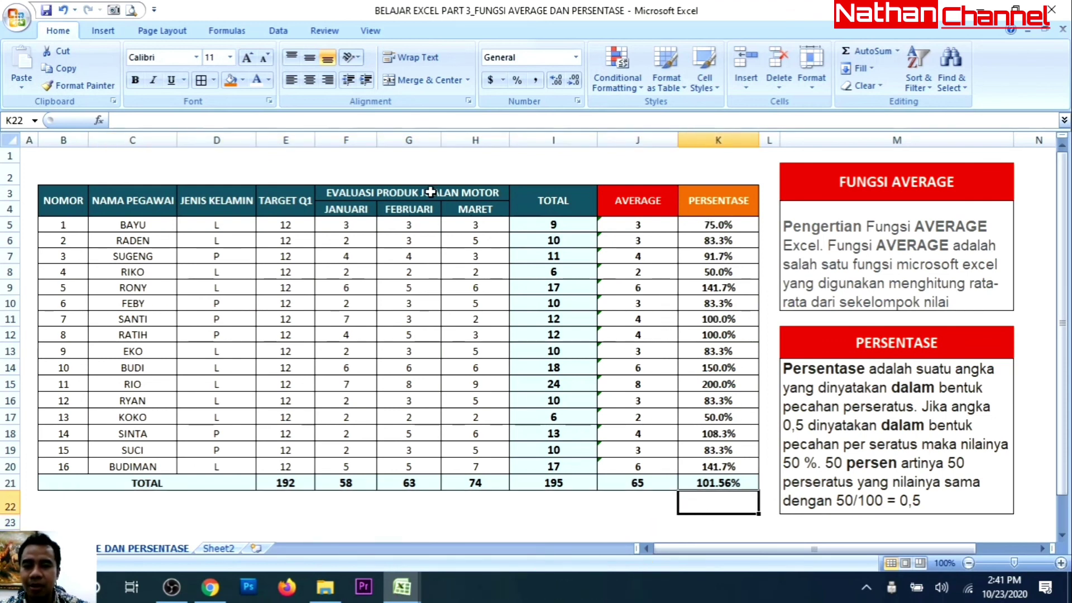